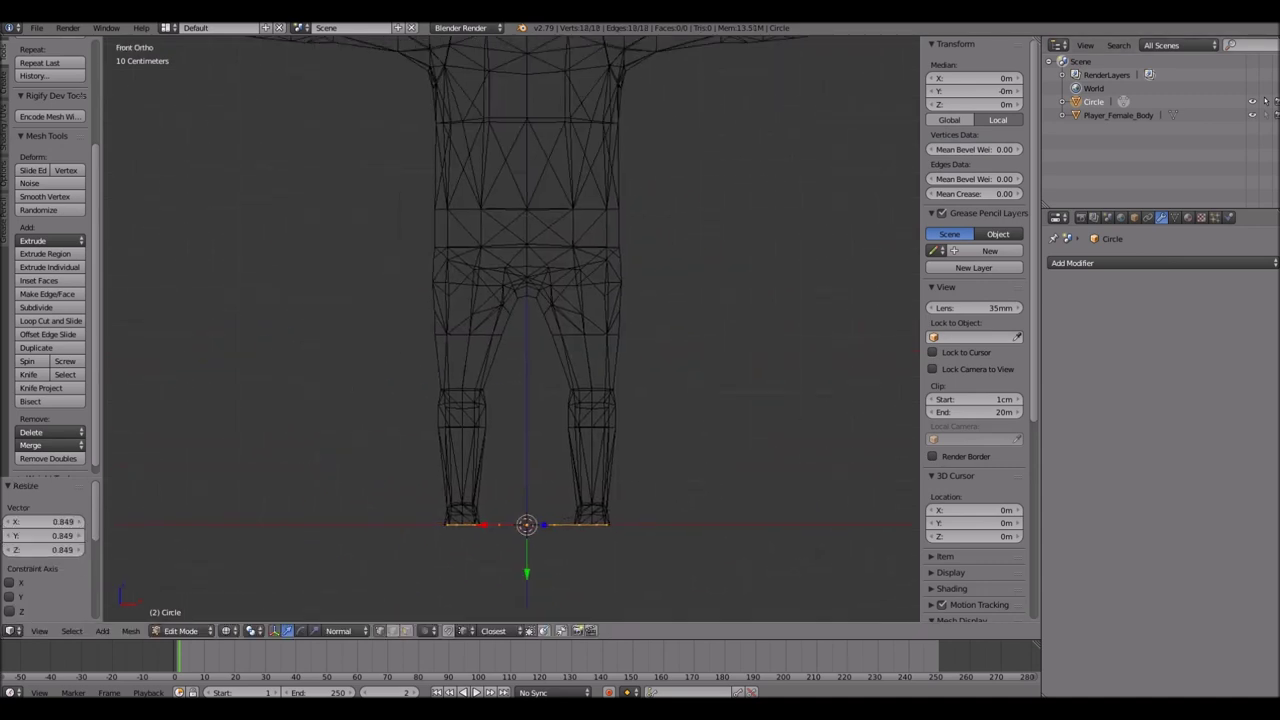
Extrude the circle into stacked rings, moving each down in Z and scaling it into a rounded body
{"action": "scroll", "coordinate": [510, 330], "scroll_direction": "down", "scroll_amount": 3}
{"action": "key", "text": "e"}
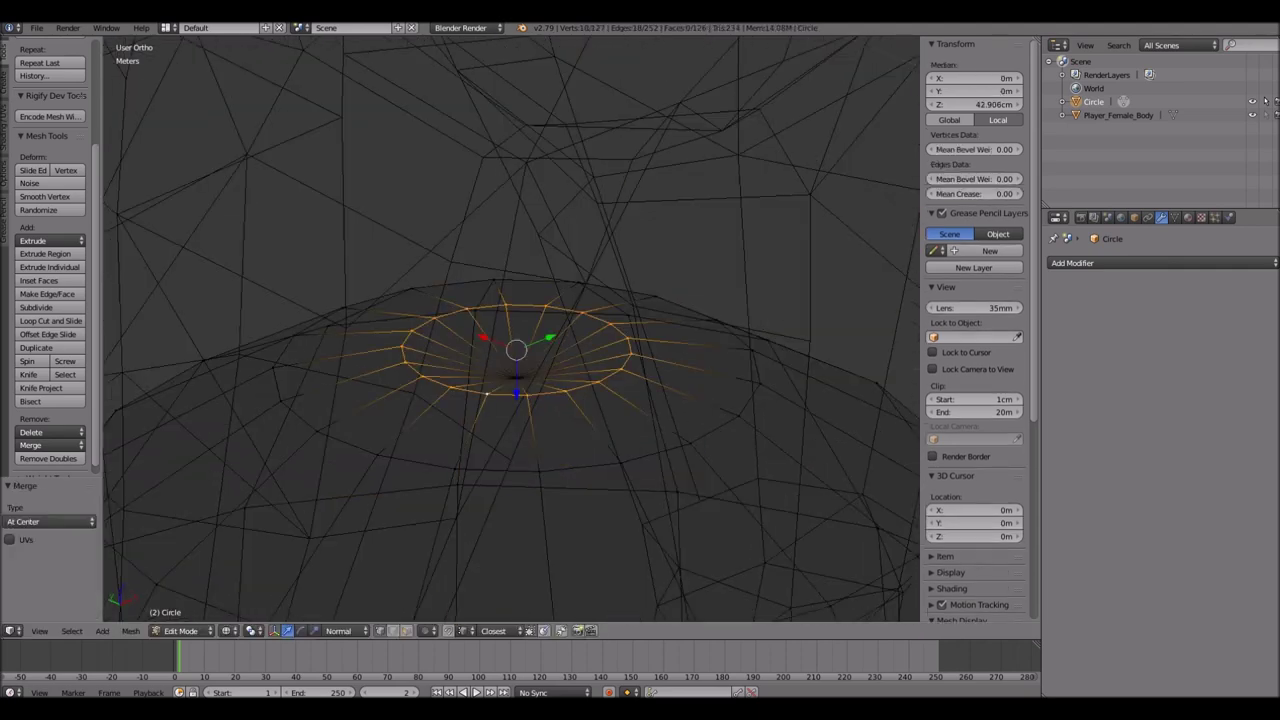
{"action": "key", "text": "KP_1"}
{"action": "key", "text": "e"}
{"action": "key", "text": "s"}
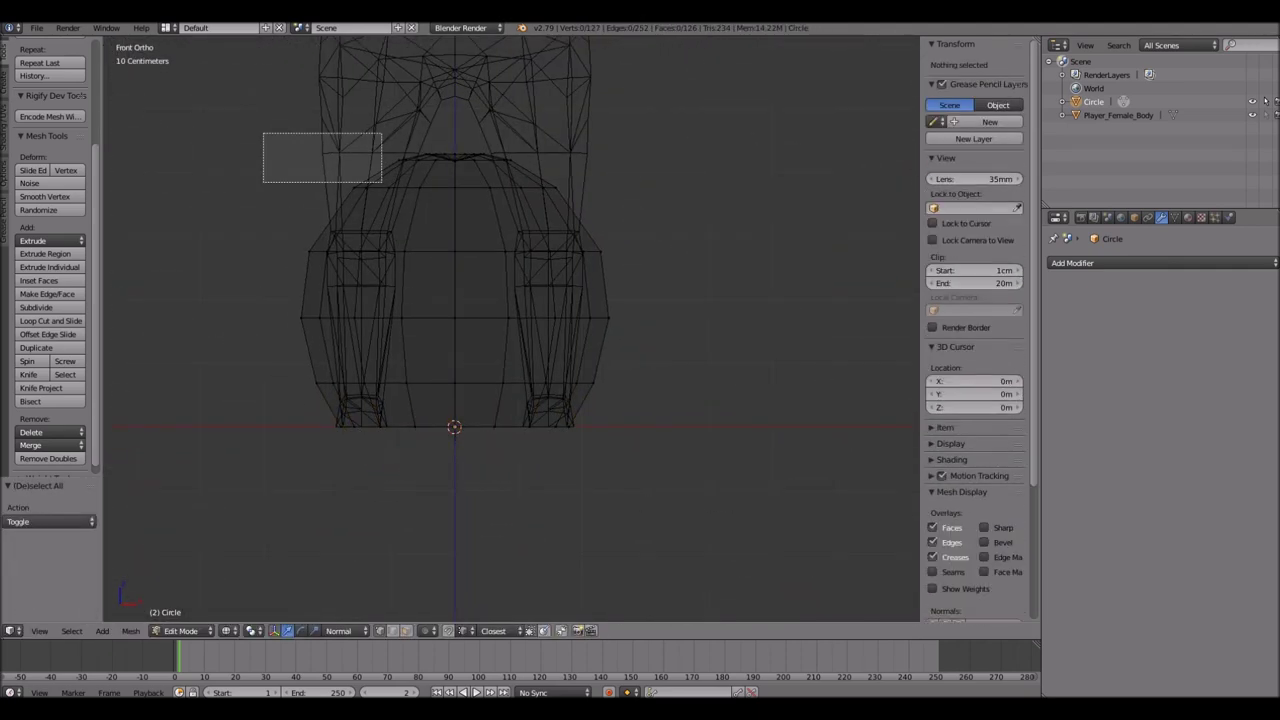
Select the whole mesh in solid shading and flip its normals to face outward
{"action": "key", "text": "a"}
{"action": "key", "text": "z"}
{"action": "middle_click_drag", "start_coordinate": [530, 330], "coordinate": [600, 280]}
{"action": "key", "text": "KP_Divide"}
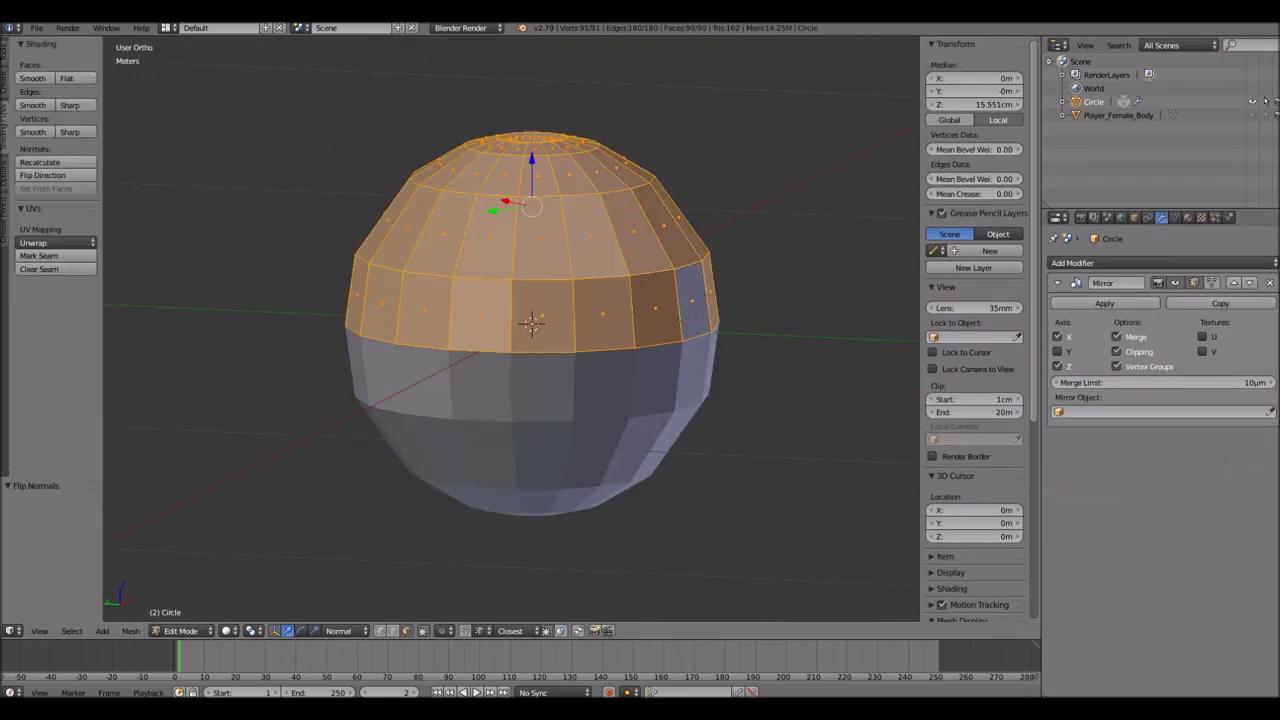
{"action": "key", "text": "a"}
{"action": "scroll", "coordinate": [530, 330], "scroll_direction": "up", "scroll_amount": 2}
Slide the edge loop near the top and scale the top cap faces inward
{"action": "left_click", "coordinate": [520, 205], "text": "alt"}
{"action": "key", "text": "g"}
{"action": "key", "text": "g"}
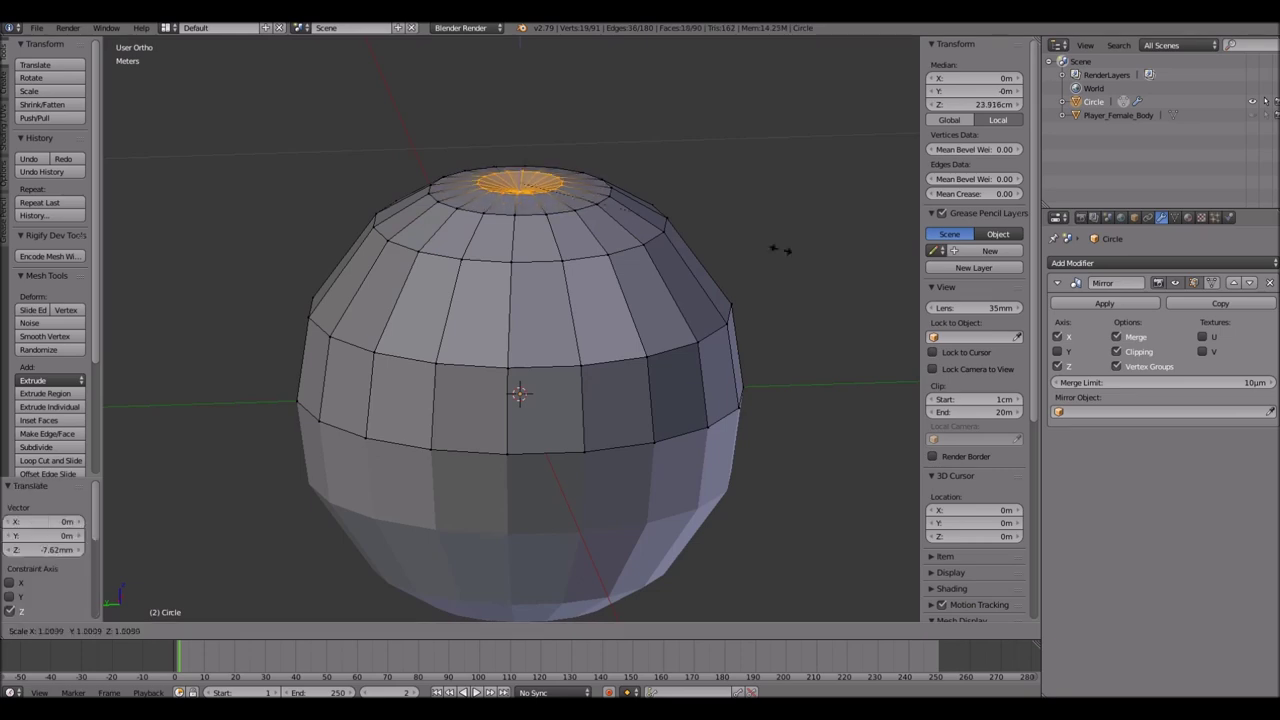
{"action": "left_click", "coordinate": [815, 330]}
{"action": "scroll", "coordinate": [815, 330], "scroll_direction": "up", "scroll_amount": 2}
{"action": "key", "text": "s"}
{"action": "middle_click_drag", "start_coordinate": [530, 400], "coordinate": [530, 330]}
Delete the centre vertex, then extrude the rim down and scale it closed into a dimple
{"action": "key", "text": "x"}
{"action": "key", "text": "e"}
{"action": "key", "text": "Return"}
{"action": "key", "text": "0"}
{"action": "key", "text": "Return"}
{"action": "middle_click_drag", "start_coordinate": [660, 468], "coordinate": [580, 615]}
{"action": "key", "text": "a"}
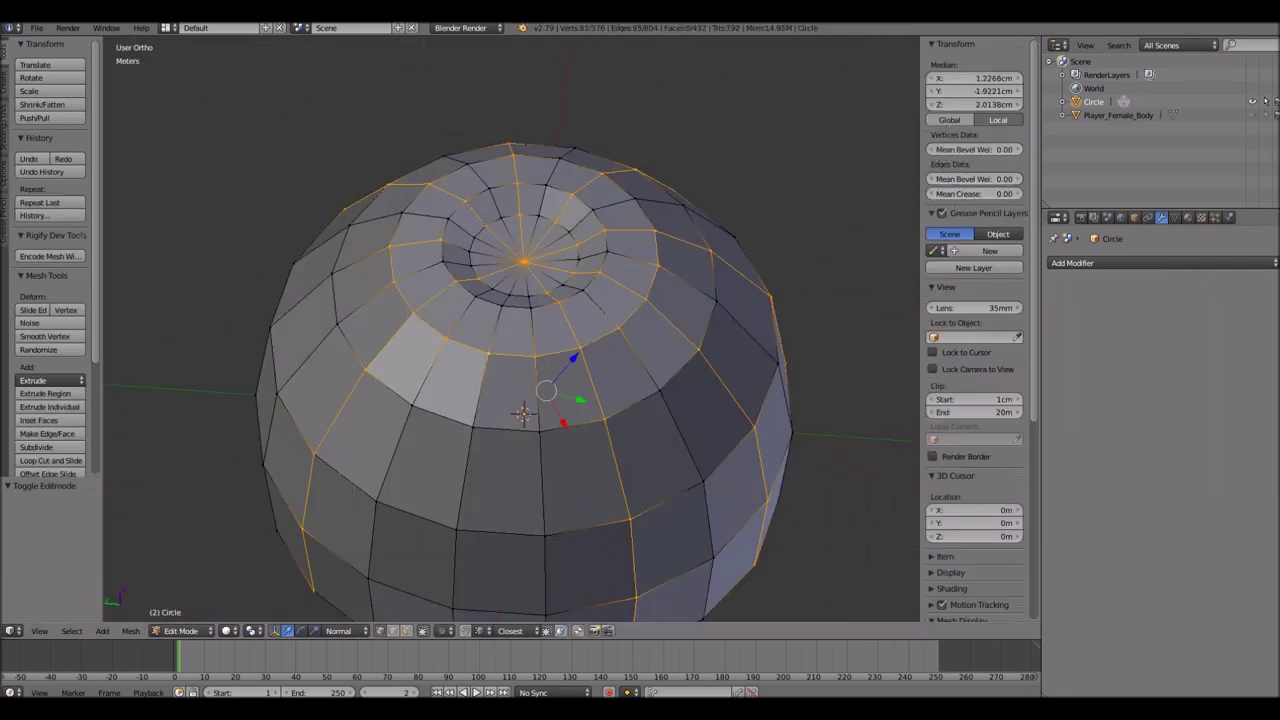
Checker-deselect to keep alternating vertical edge loops, then scale them inward to form ribs
{"action": "middle_click_drag", "start_coordinate": [757, 443], "coordinate": [700, 470]}
{"action": "key", "text": "a"}
{"action": "left_click", "coordinate": [4, 140]}
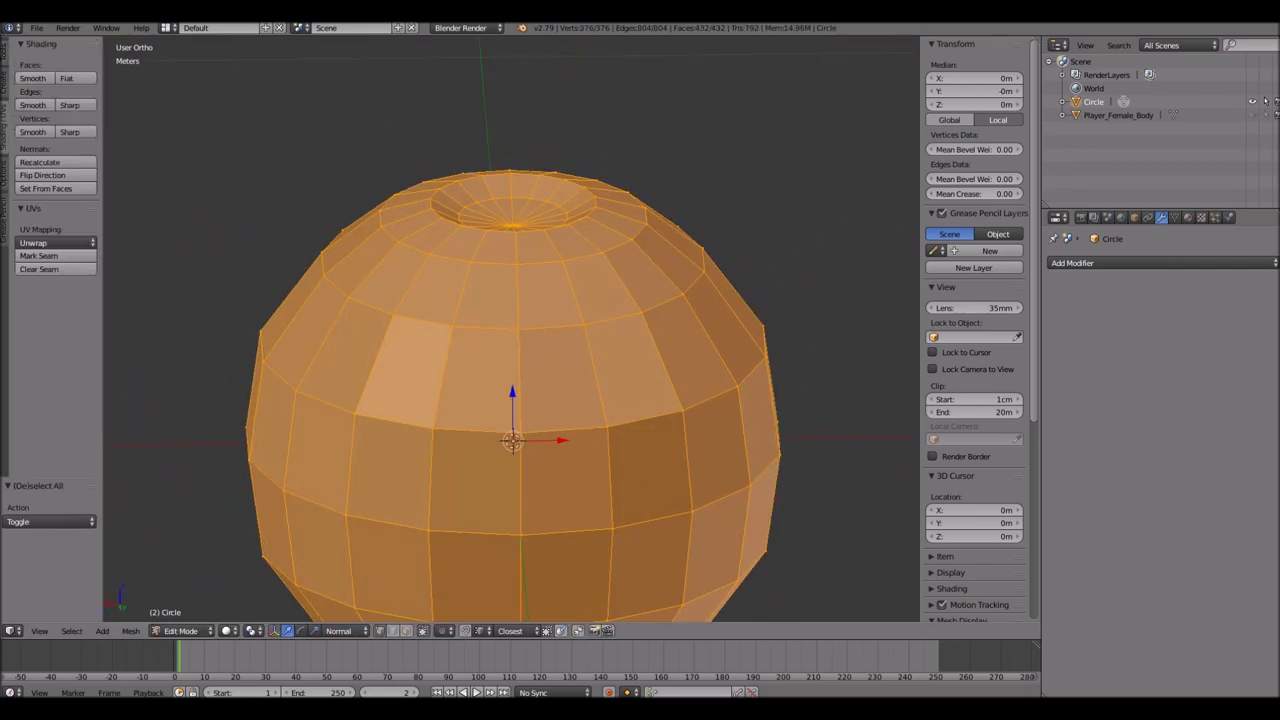
{"action": "left_click", "coordinate": [4, 56]}
{"action": "middle_click_drag", "start_coordinate": [600, 300], "coordinate": [620, 360]}
{"action": "key", "text": "s"}
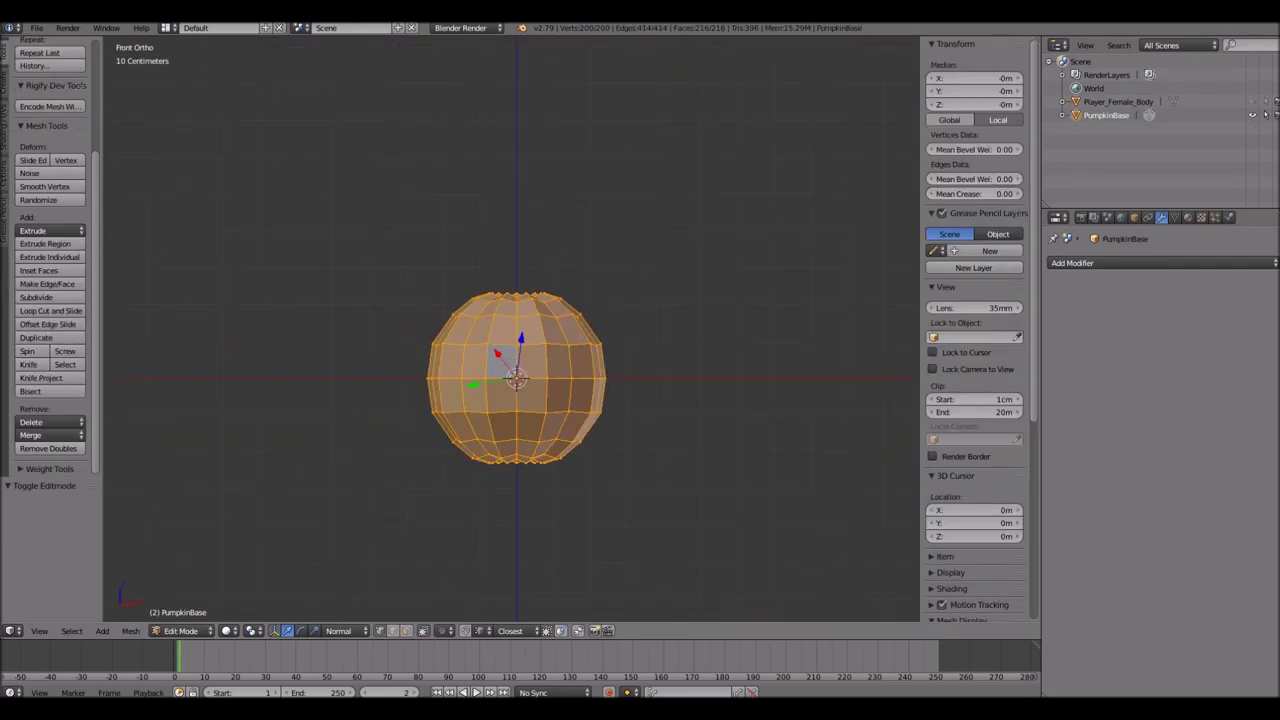
Extrude, shrink and tilt successive segments from the top ring into a tapered, curved stem
{"action": "key", "text": "Tab"}
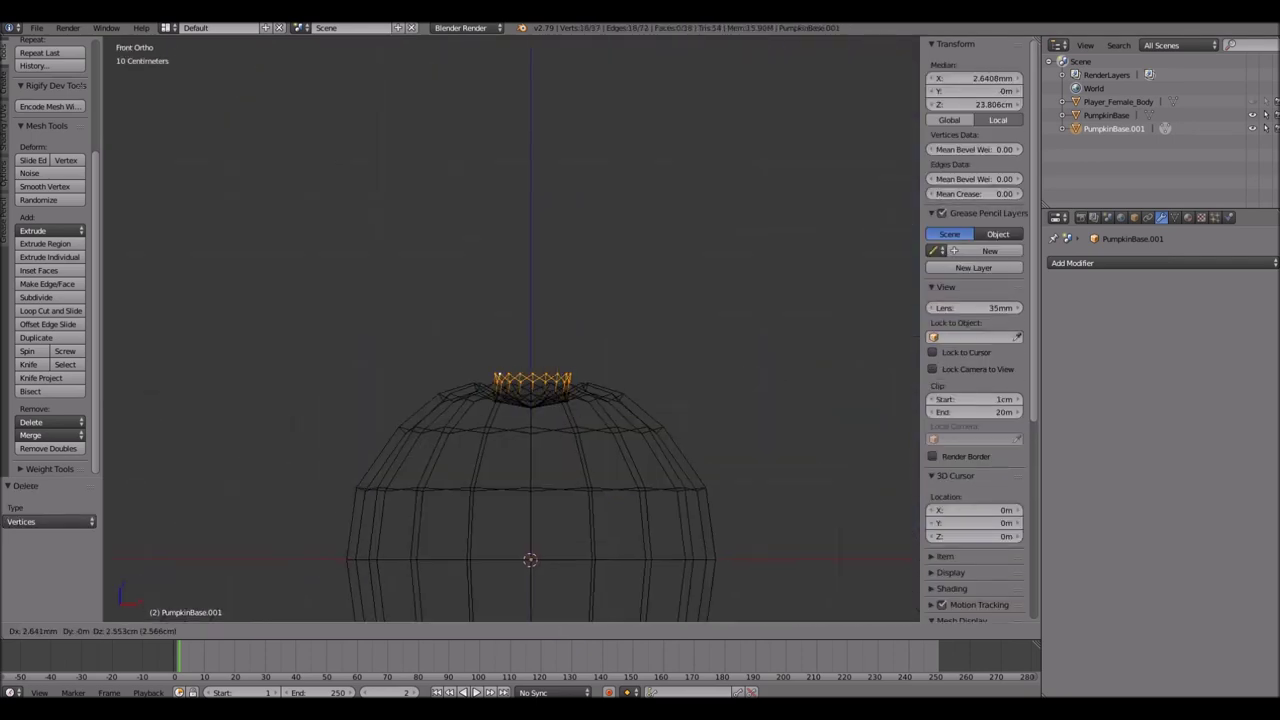
{"action": "key", "text": "shift+ctrl+Tab"}
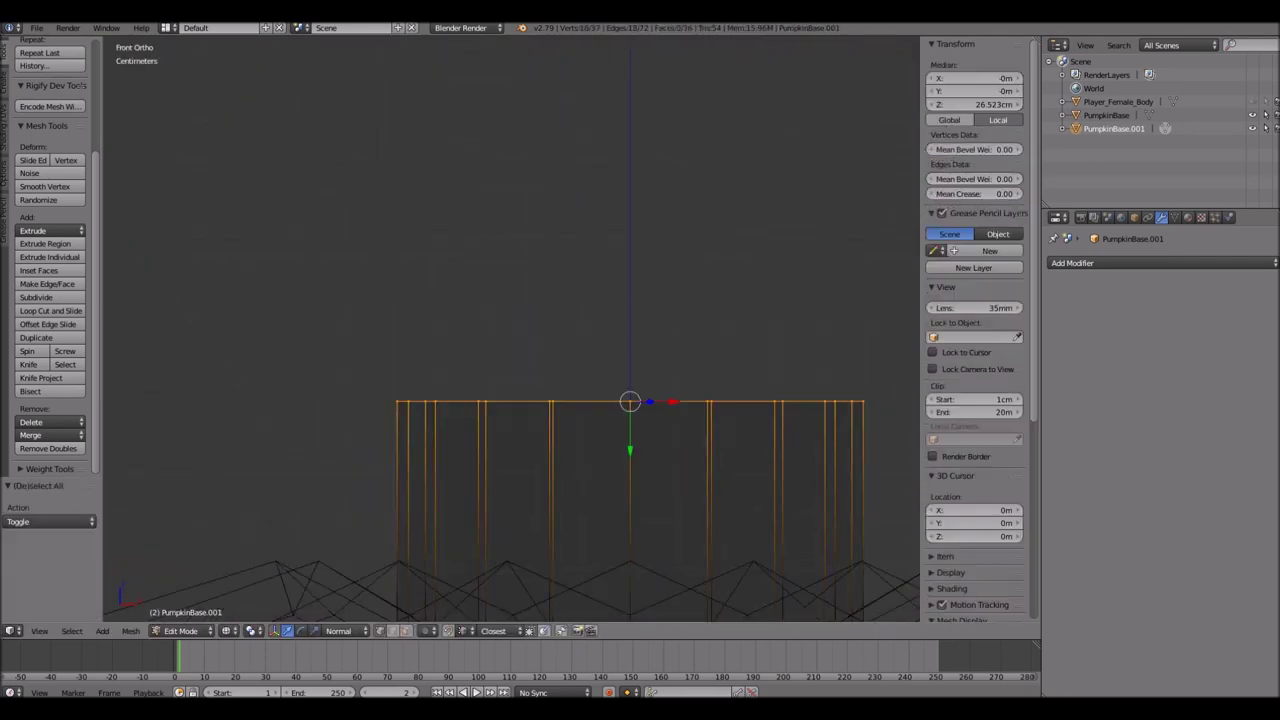
{"action": "left_click", "coordinate": [818, 265]}
{"action": "key", "text": "e"}
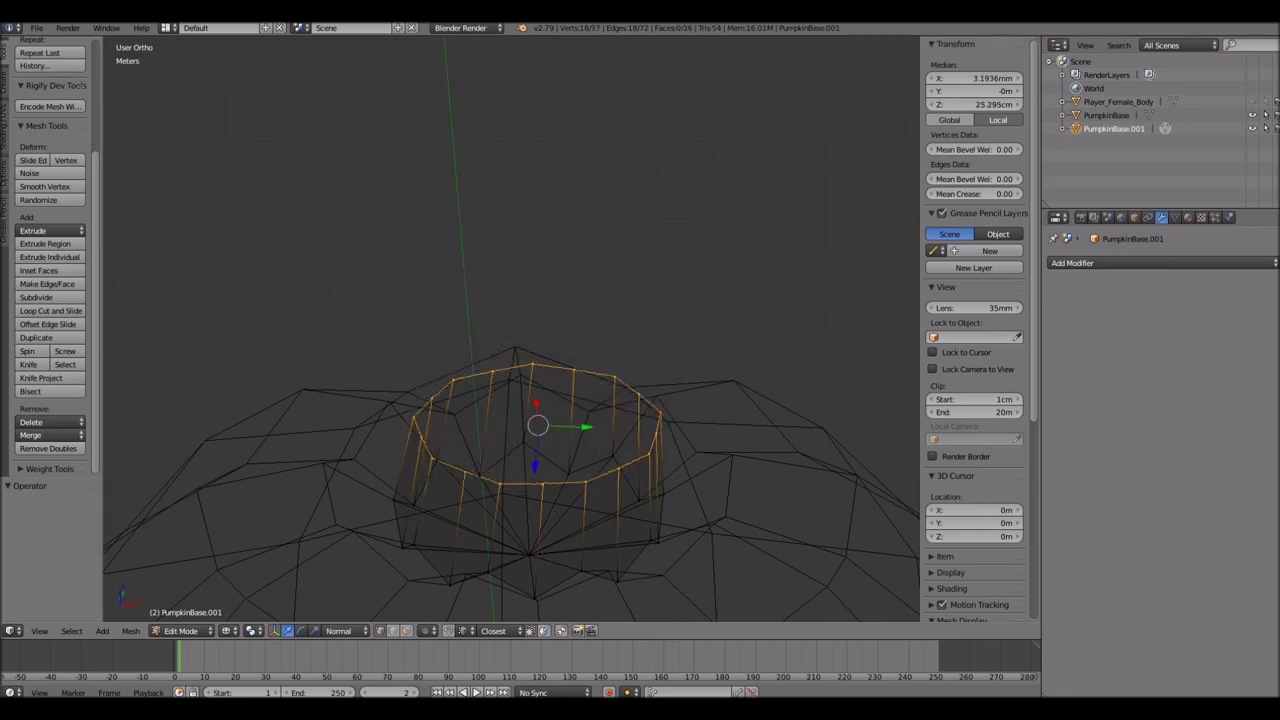
{"action": "key", "text": "ctrl+Tab"}
{"action": "left_click", "coordinate": [686, 440]}
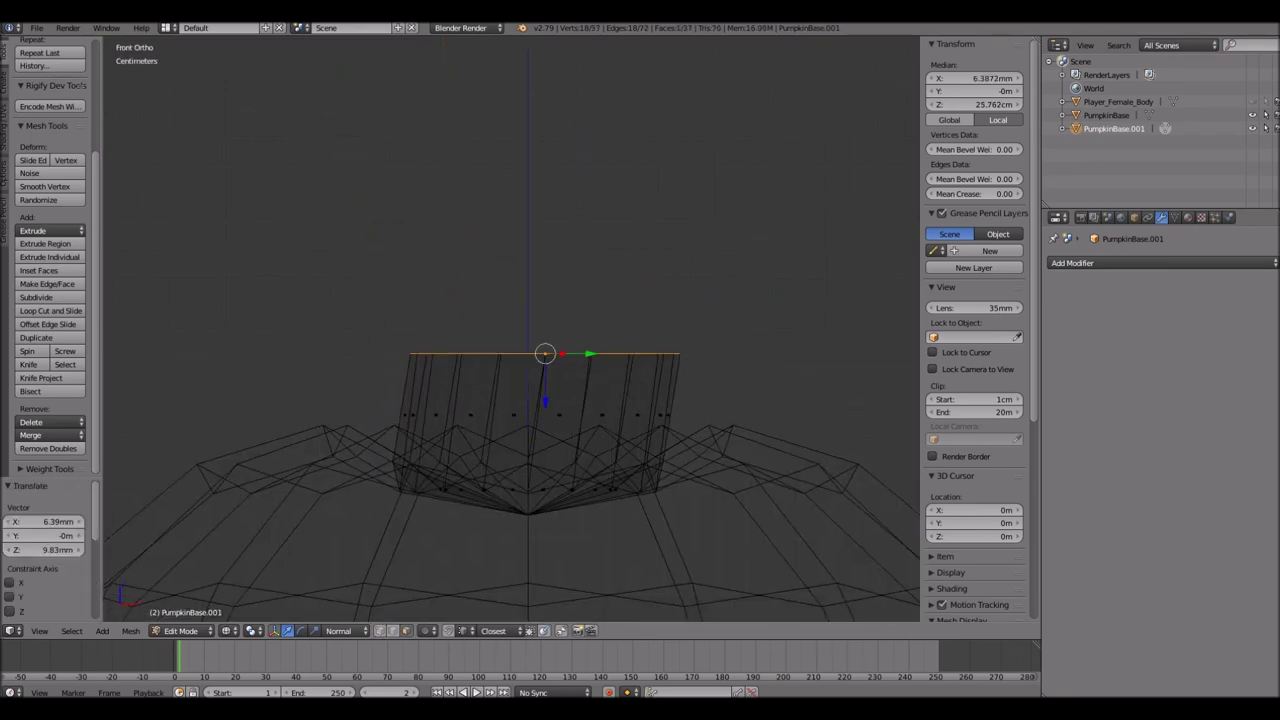
{"action": "left_click", "coordinate": [782, 288]}
{"action": "key", "text": "e"}
{"action": "key", "text": "r"}
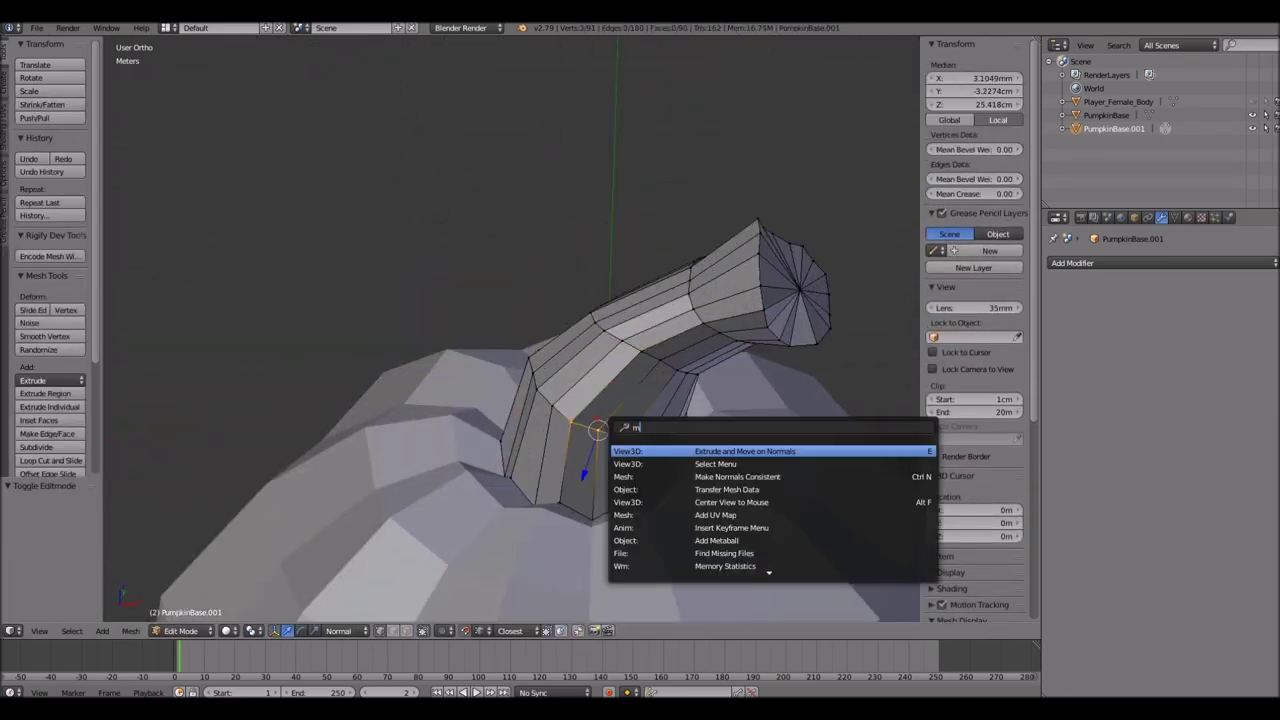
Merge the stem tip vertices At Center so the stem ends in a single point
{"action": "key", "text": "alt+m"}
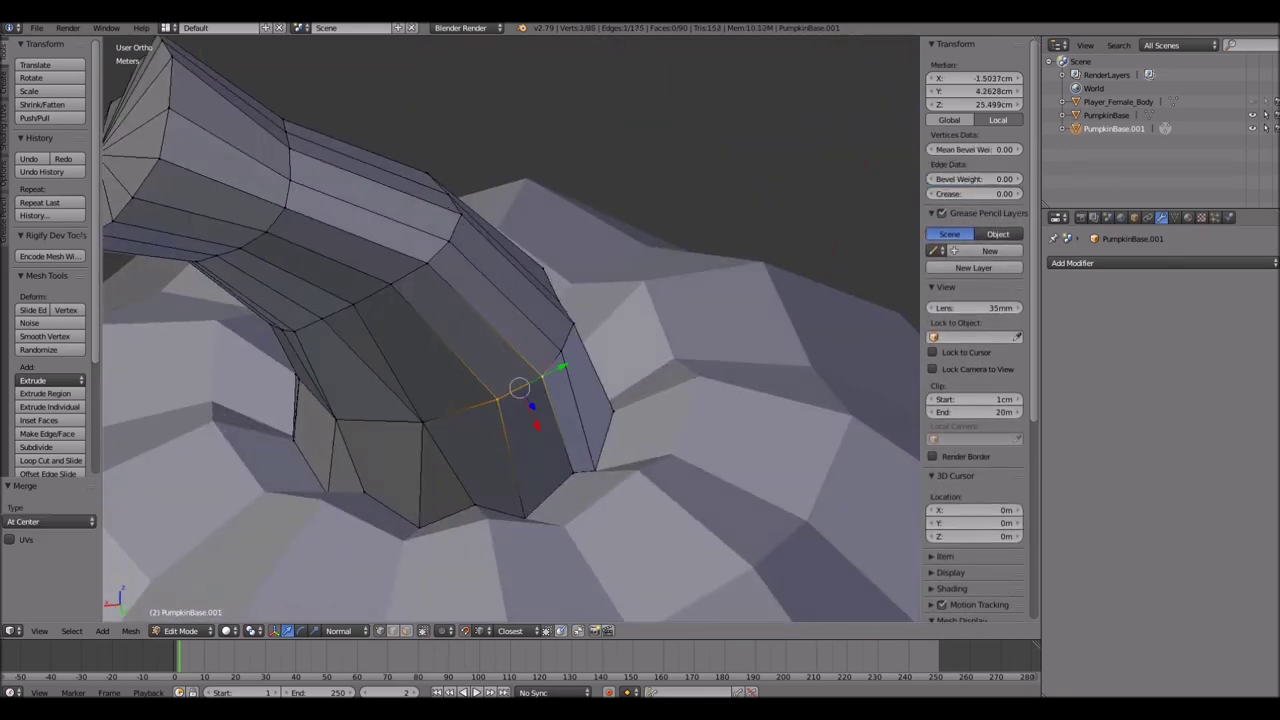
{"action": "mouse_move", "coordinate": [520, 390]}
{"action": "middle_mouse_down"}
{"action": "mouse_move", "coordinate": [560, 300]}
{"action": "mouse_move", "coordinate": [500, 270]}
{"action": "mouse_move", "coordinate": [525, 246]}
{"action": "mouse_move", "coordinate": [480, 260]}
{"action": "mouse_move", "coordinate": [450, 250]}
{"action": "mouse_move", "coordinate": [440, 226]}
{"action": "middle_mouse_up"}
{"action": "key", "text": "alt+m"}
{"action": "left_click", "coordinate": [525, 246]}
{"action": "mouse_move", "coordinate": [500, 300]}
{"action": "middle_mouse_down"}
{"action": "mouse_move", "coordinate": [420, 290]}
{"action": "mouse_move", "coordinate": [480, 200]}
{"action": "middle_mouse_up"}
{"action": "key", "text": "a"}
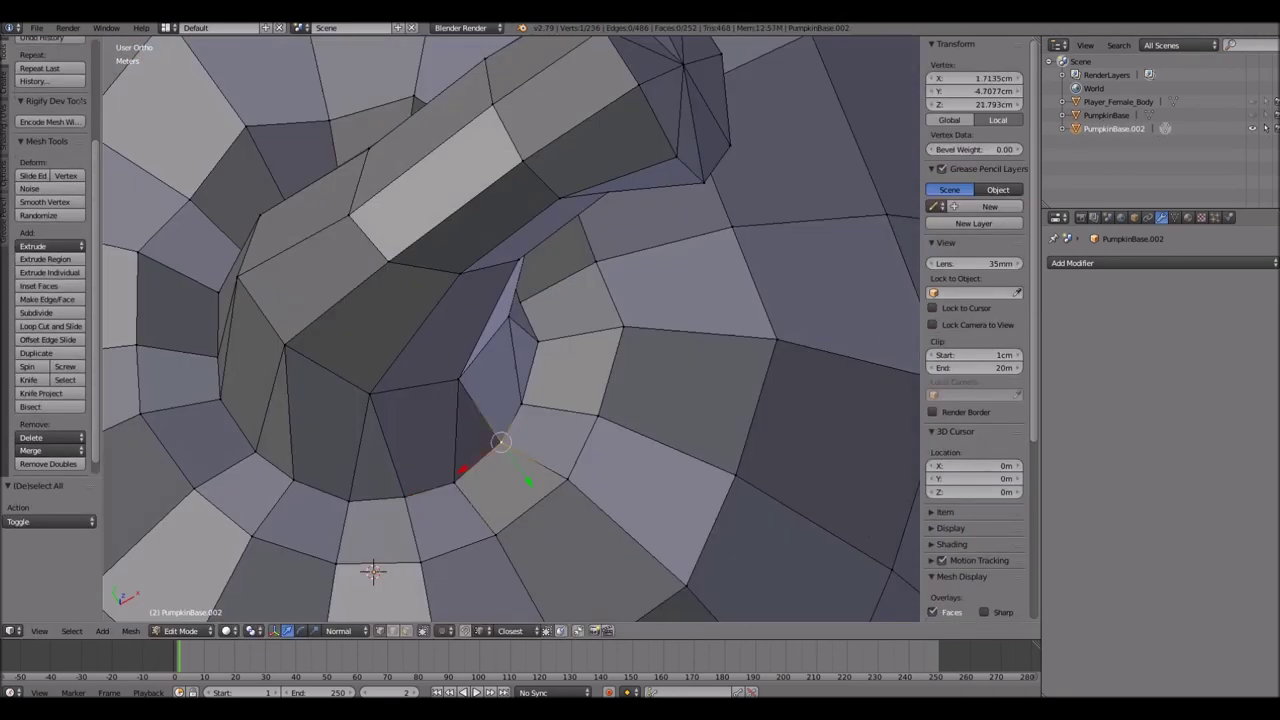
Reset the 3D cursor to the origin and frame the top of the pumpkin around the stem base
{"action": "middle_click_drag", "start_coordinate": [371, 571], "coordinate": [447, 444]}
{"action": "key", "text": "shift+c"}
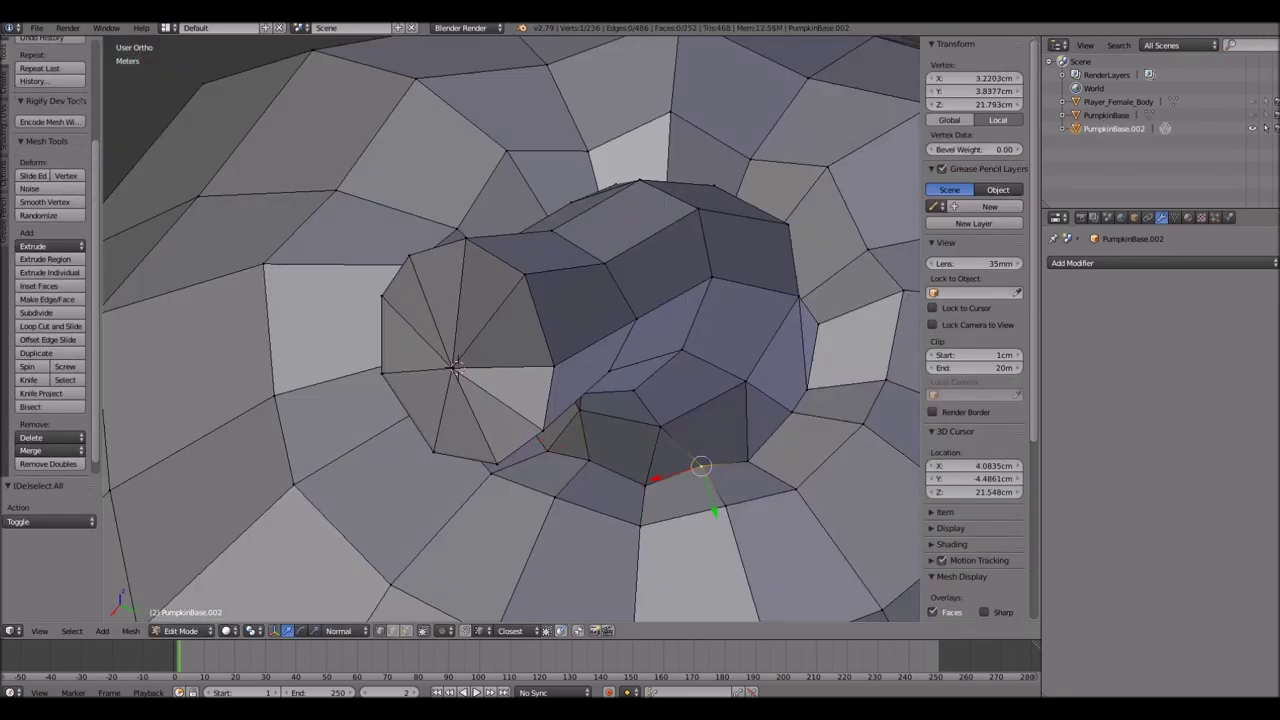
{"action": "key", "text": "a"}
{"action": "middle_click_drag", "start_coordinate": [498, 428], "coordinate": [550, 444]}
{"action": "key", "text": "a"}
{"action": "middle_click_drag", "start_coordinate": [500, 400], "coordinate": [560, 450]}
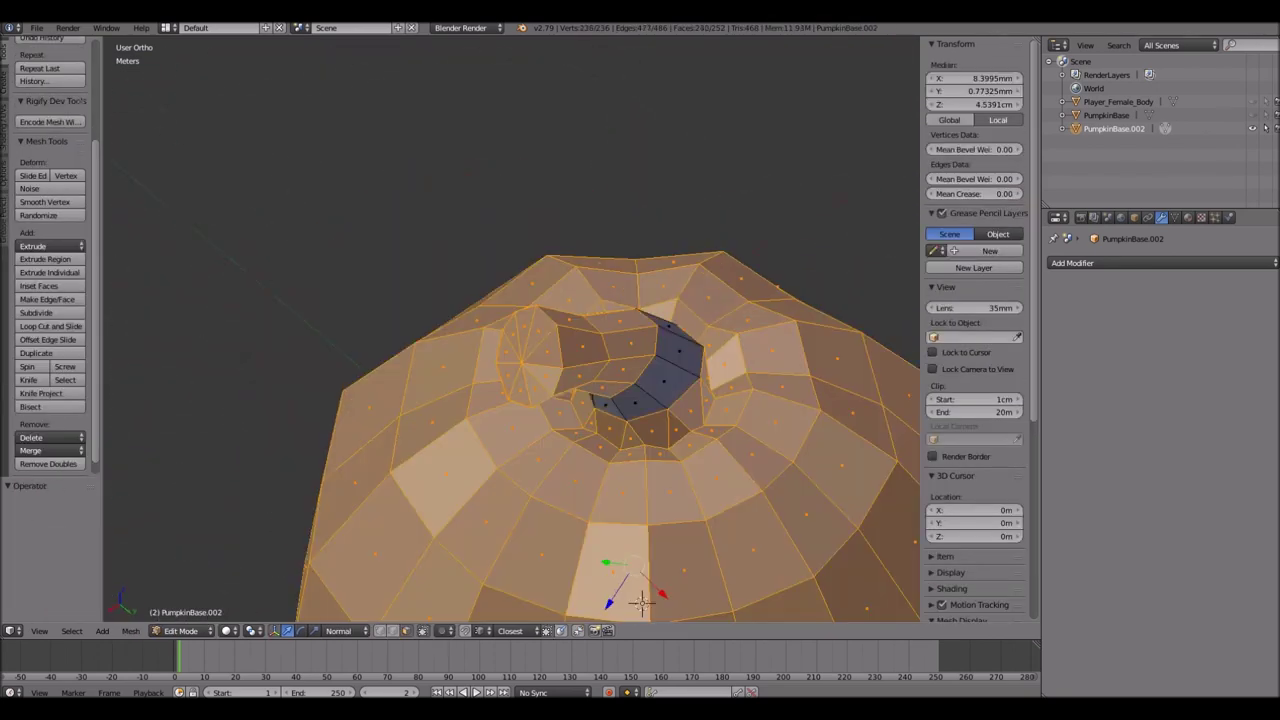
{"action": "middle_click_drag", "start_coordinate": [560, 400], "coordinate": [600, 360]}
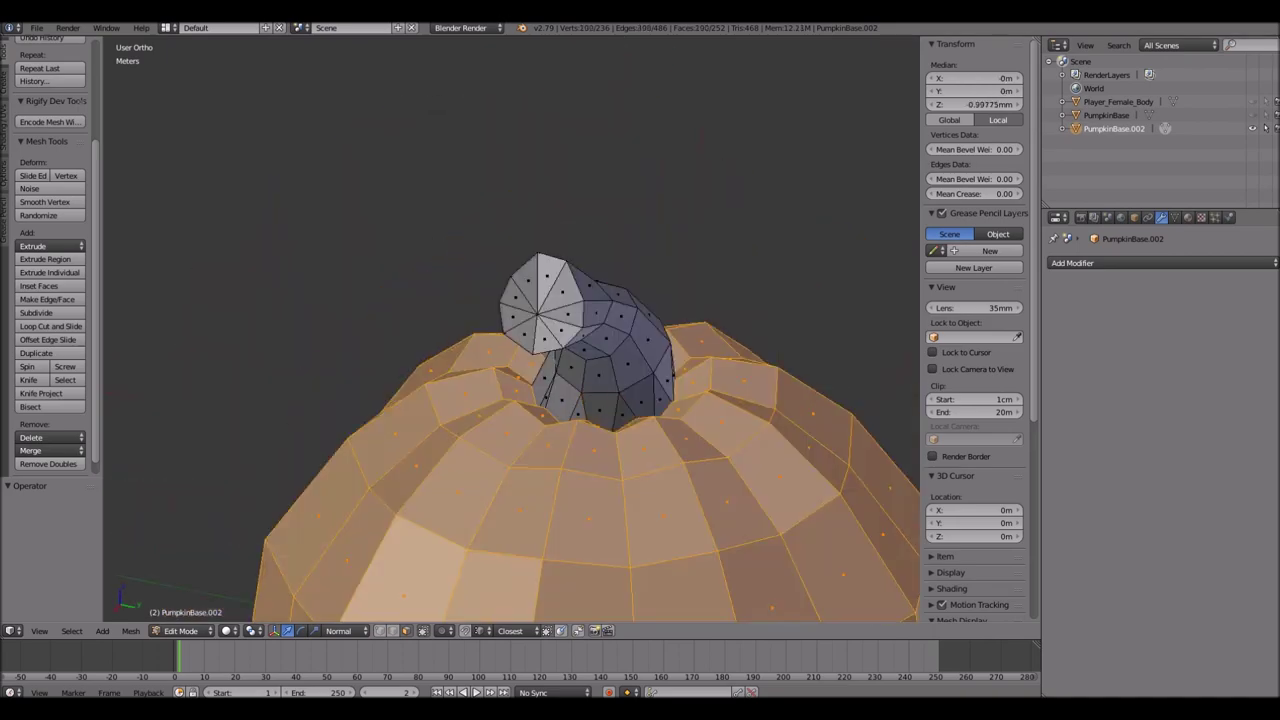
{"action": "scroll", "coordinate": [560, 400], "scroll_direction": "down", "scroll_amount": 4}
{"action": "scroll", "coordinate": [560, 400], "scroll_direction": "up", "scroll_amount": 3}
{"action": "scroll", "coordinate": [560, 400], "scroll_direction": "up", "scroll_amount": 4}
Mark the edge ring around the stem base as a UV seam
{"action": "left_click", "coordinate": [530, 180], "text": "alt"}
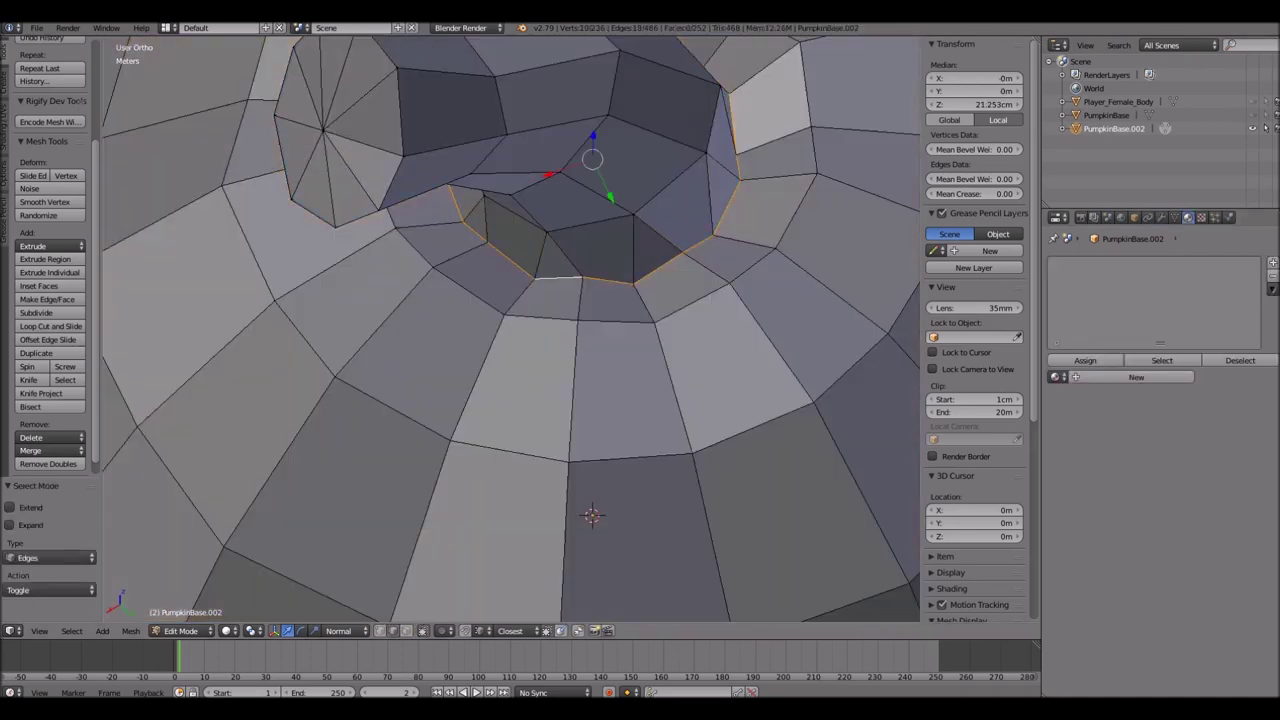
{"action": "key", "text": "2"}
{"action": "key", "text": "ctrl+e"}
{"action": "key", "text": "Escape"}
{"action": "middle_click_drag", "start_coordinate": [600, 400], "coordinate": [640, 360]}
{"action": "key", "text": "ctrl+e"}
{"action": "left_click", "coordinate": [480, 153]}
Select a vertical edge line down the body for a seam
{"action": "mouse_move", "coordinate": [600, 400]}
{"action": "middle_mouse_down"}
{"action": "mouse_move", "coordinate": [560, 300]}
{"action": "mouse_move", "coordinate": [520, 380]}
{"action": "mouse_move", "coordinate": [520, 460]}
{"action": "mouse_move", "coordinate": [520, 330]}
{"action": "middle_mouse_up"}
{"action": "left_click", "coordinate": [515, 440], "text": "alt"}
{"action": "scroll", "coordinate": [510, 330], "scroll_direction": "down", "scroll_amount": 5}
{"action": "scroll", "coordinate": [520, 448], "scroll_direction": "up", "scroll_amount": 5}
{"action": "key", "text": "ctrl+e"}
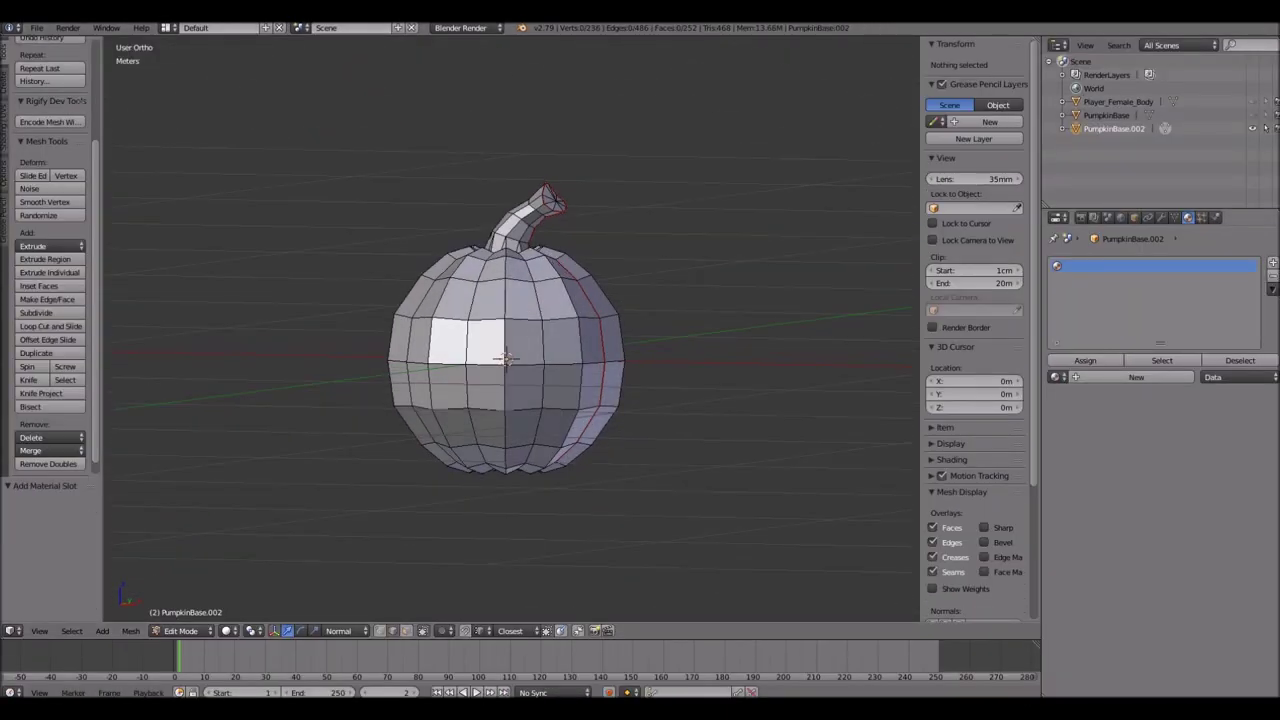
Add a new material slot for the pumpkin body in Material properties
{"action": "left_click", "coordinate": [1080, 377]}
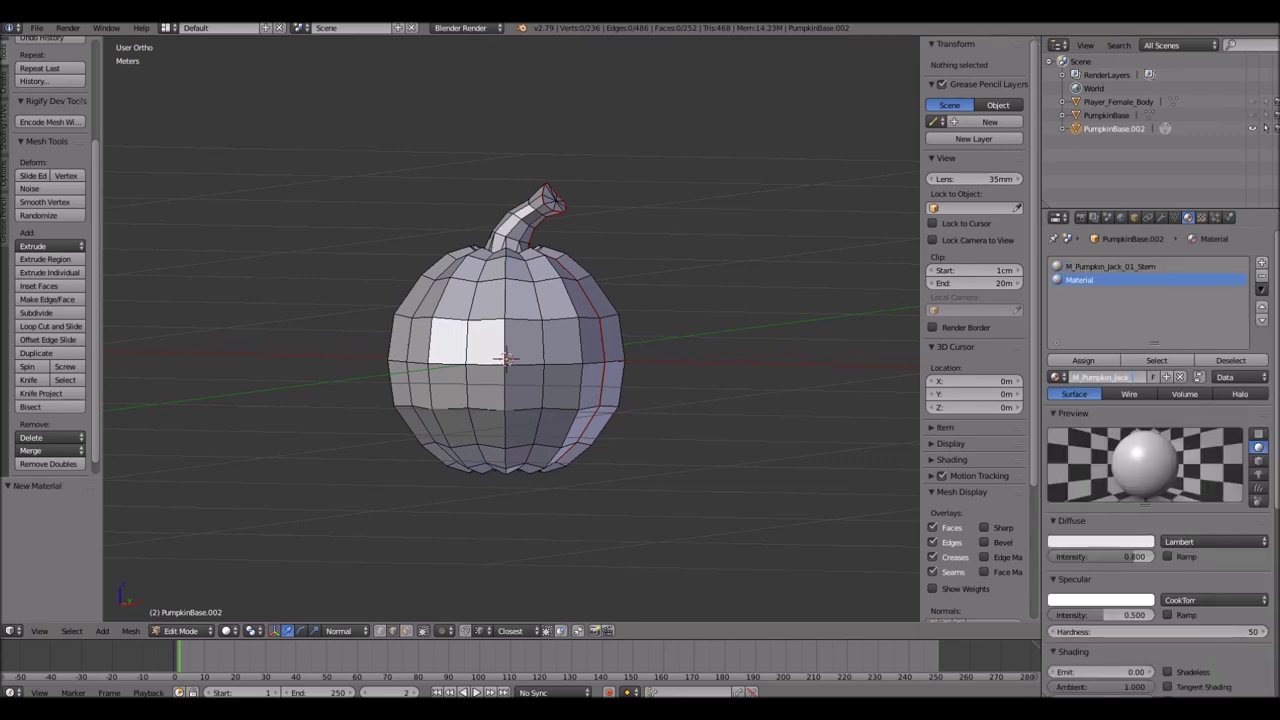
Assign M_Pumpkin_Jack_01 to the body faces and set its diffuse colour to orange
{"action": "key", "text": "a"}
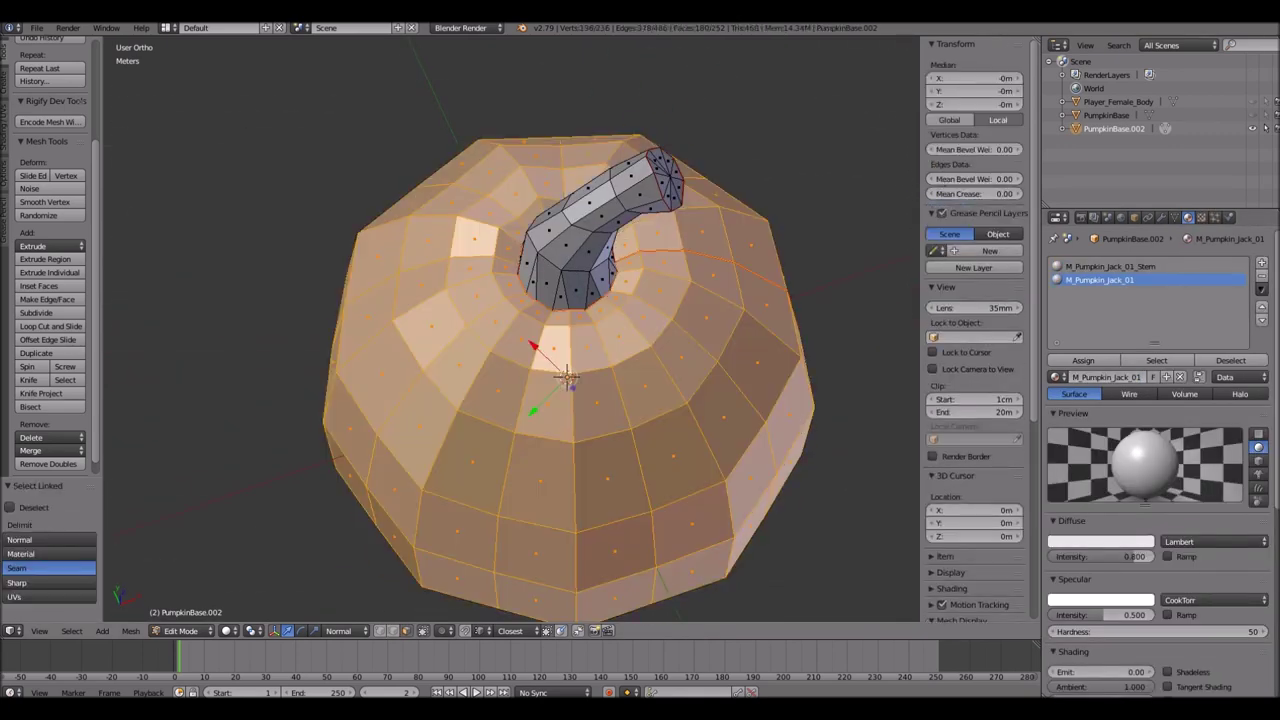
{"action": "left_click", "coordinate": [1083, 360]}
{"action": "key", "text": "ctrl+i"}
{"action": "left_click", "coordinate": [1100, 280]}
{"action": "left_click", "coordinate": [1156, 360]}
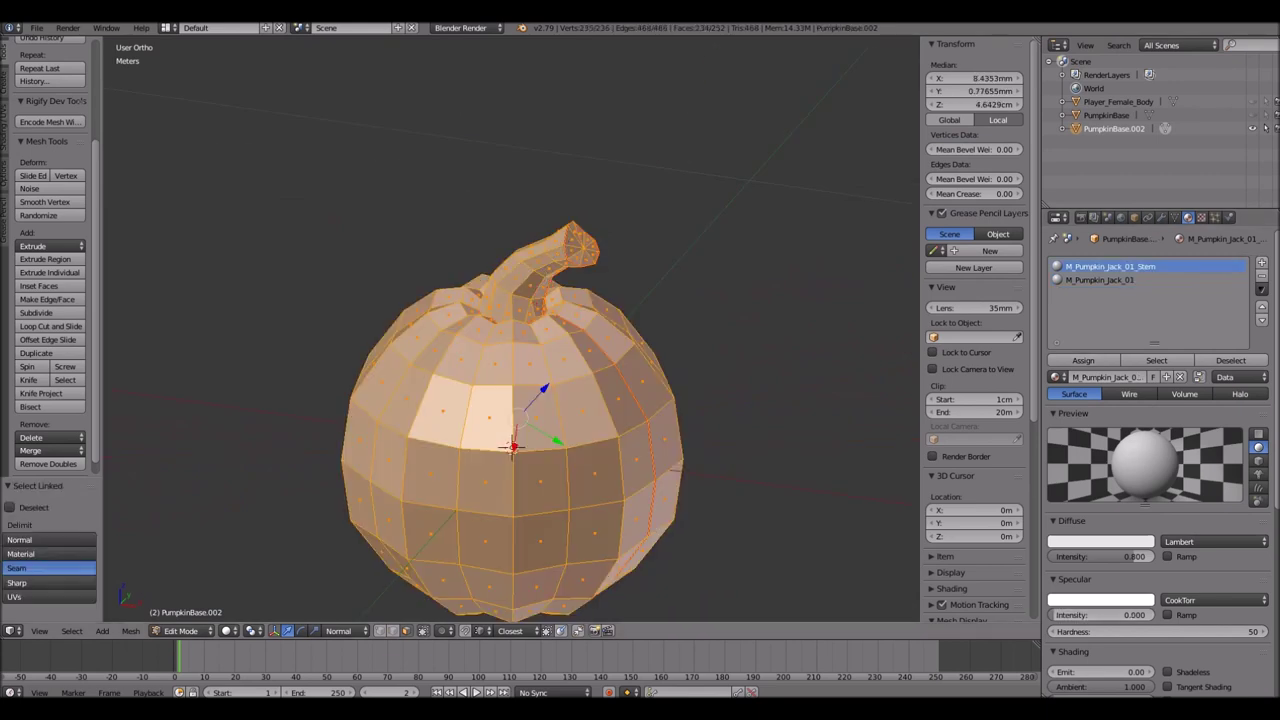
{"action": "left_click", "coordinate": [1100, 541]}
{"action": "left_click", "coordinate": [1087, 438]}
Set the Stem material's diffuse colour to dark brown
{"action": "left_click", "coordinate": [1110, 266]}
{"action": "left_click", "coordinate": [1100, 541]}
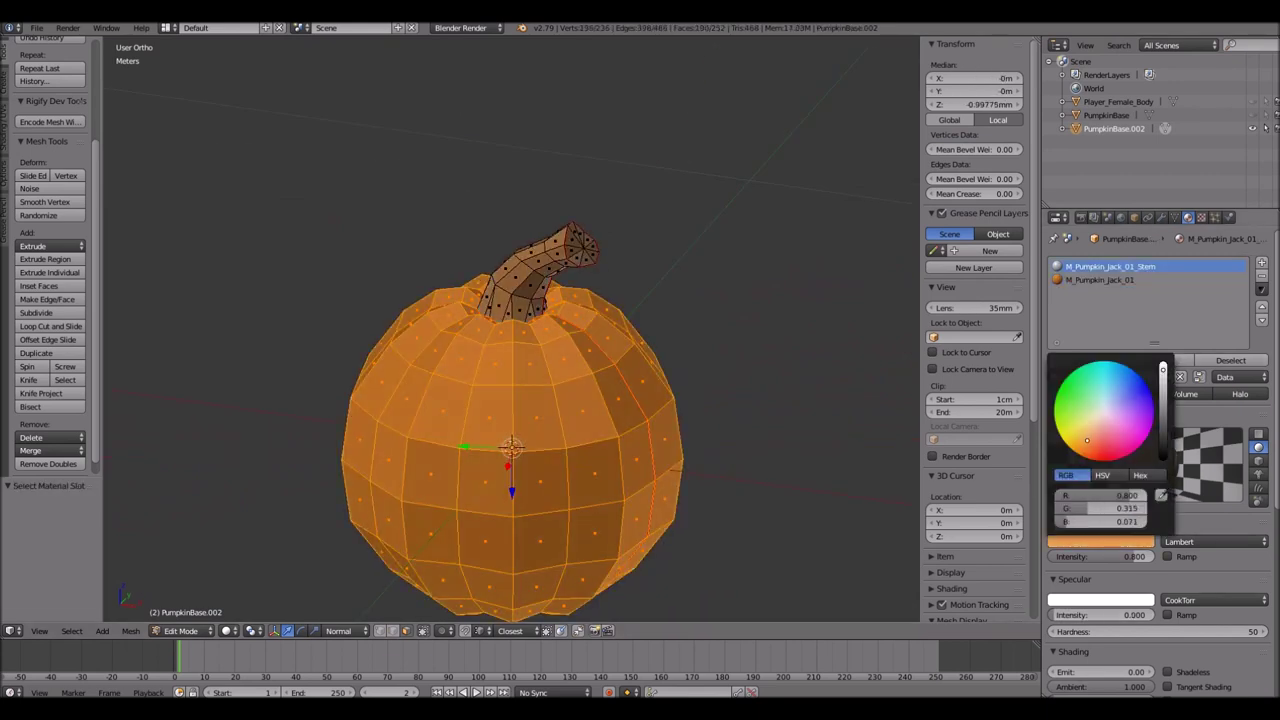
{"action": "left_click", "coordinate": [1092, 429]}
{"action": "left_click", "coordinate": [1100, 541]}
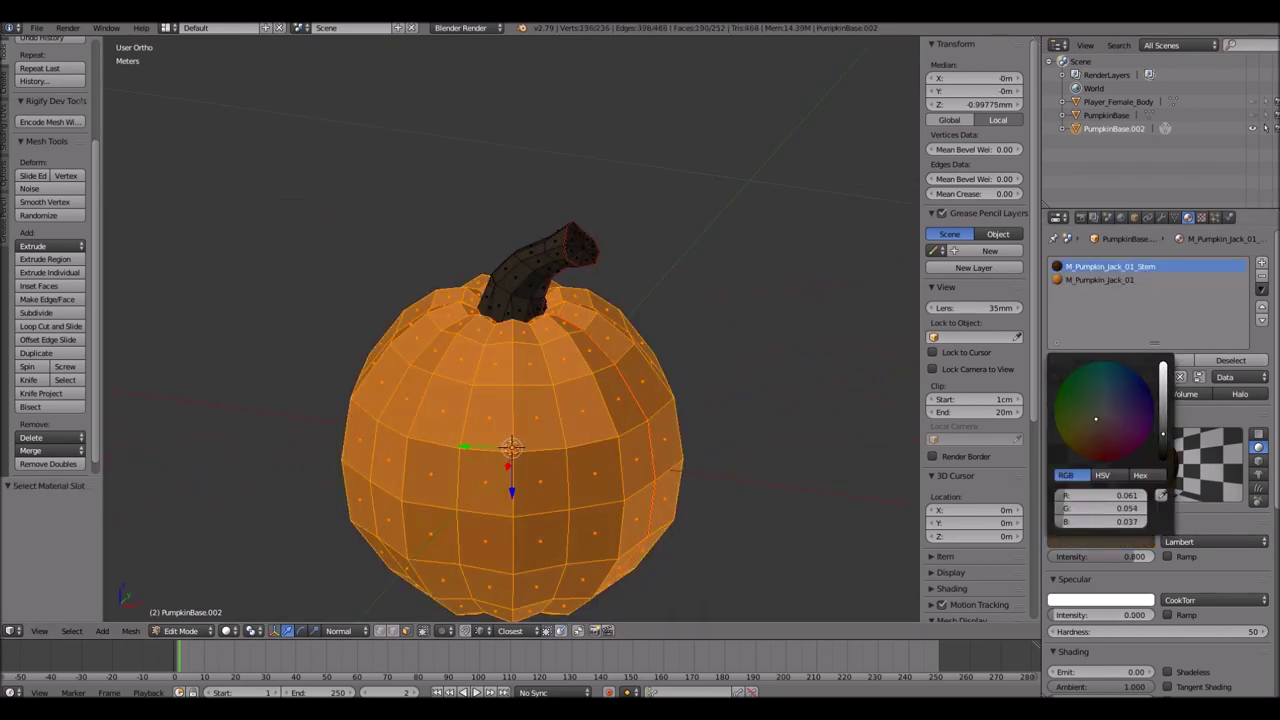
From the front view, select the linked pumpkin body faces
{"action": "key", "text": "a"}
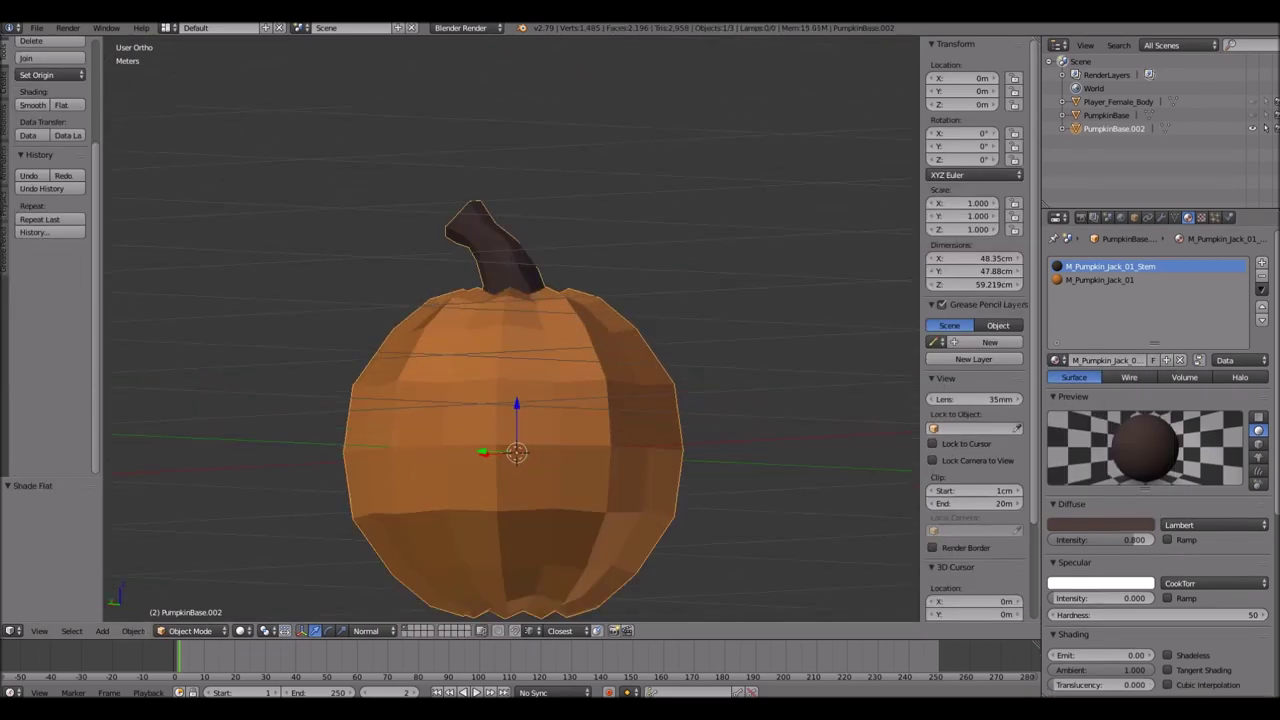
{"action": "key", "text": "KP_1"}
{"action": "key", "text": "ctrl+l"}
{"action": "scroll", "coordinate": [551, 425], "scroll_direction": "down", "scroll_amount": 1}
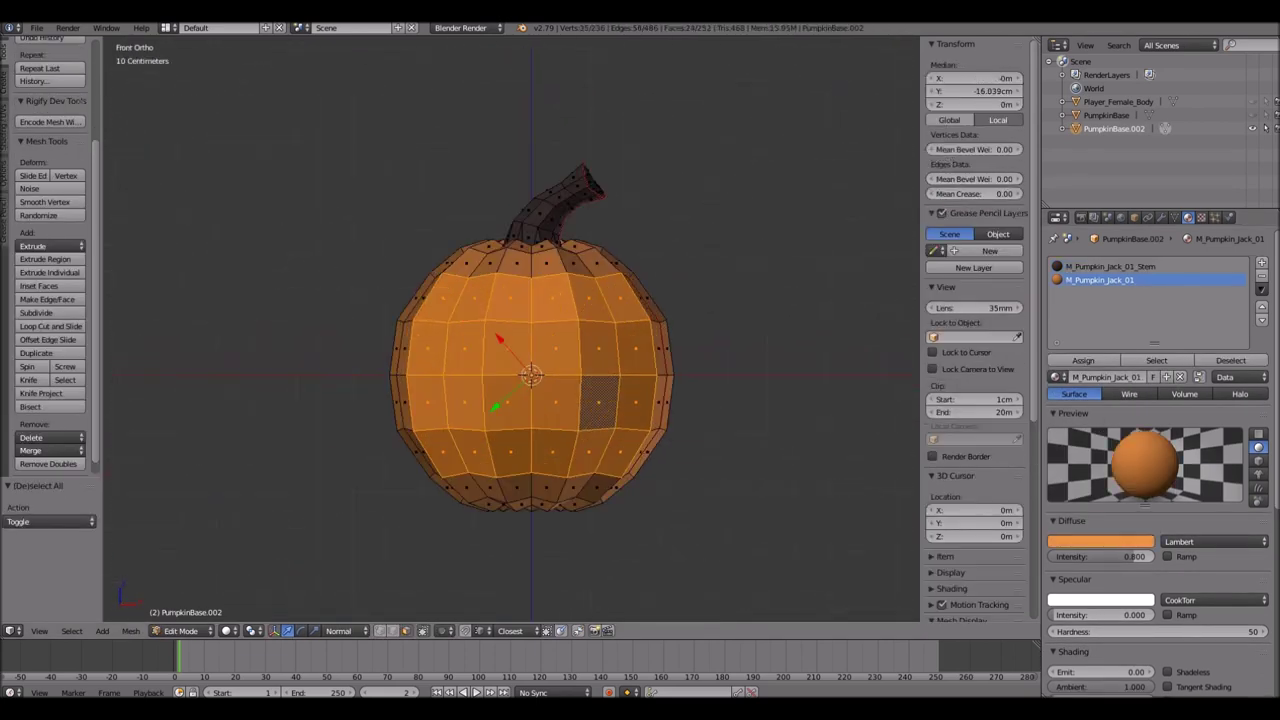
Separate the selected front faces into their own object and assign the M_Pumpkin_Jack_01_Face material
{"action": "key", "text": "p"}
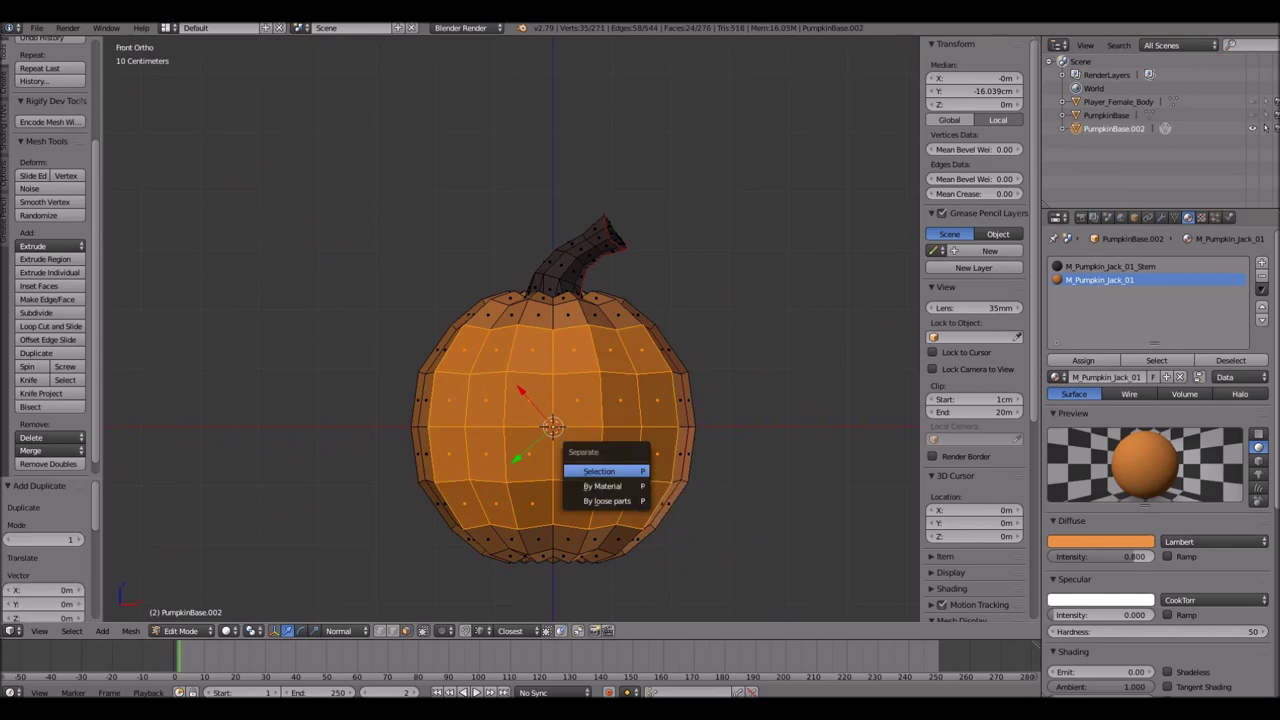
{"action": "left_click", "coordinate": [614, 466]}
{"action": "key", "text": "Tab"}
{"action": "middle_click_drag", "start_coordinate": [525, 385], "coordinate": [560, 360]}
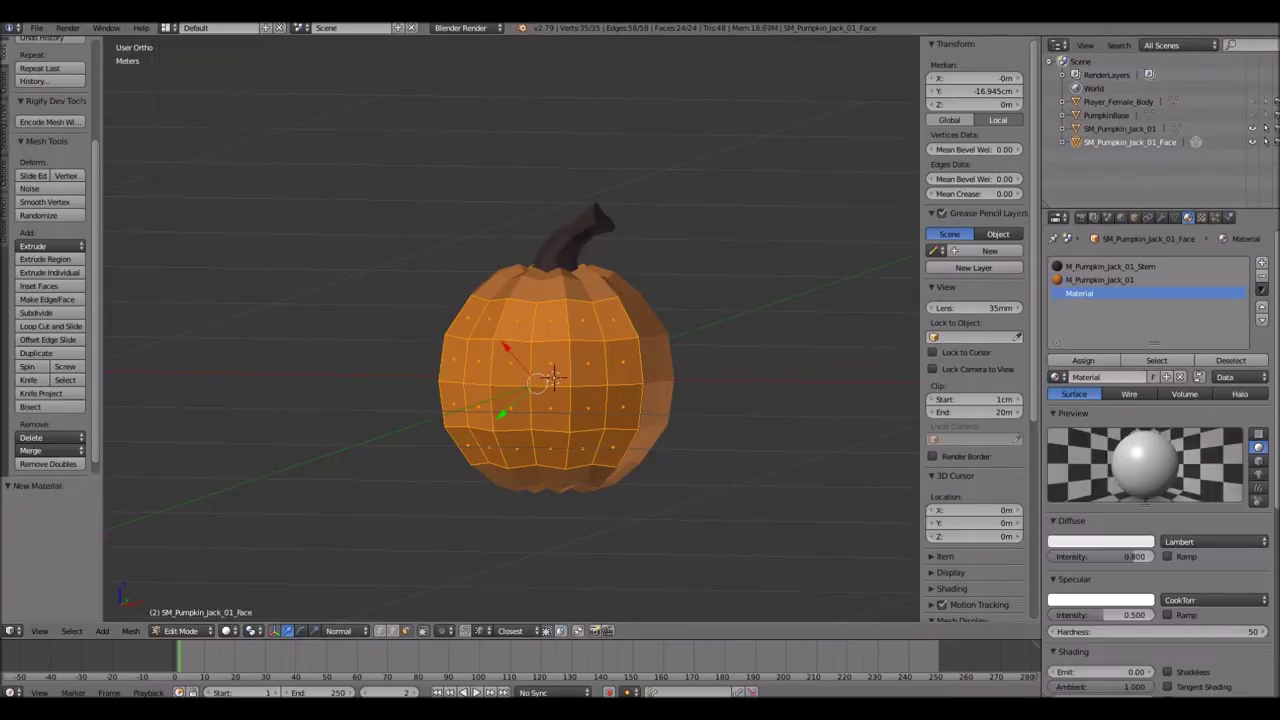
{"action": "key", "text": "Return"}
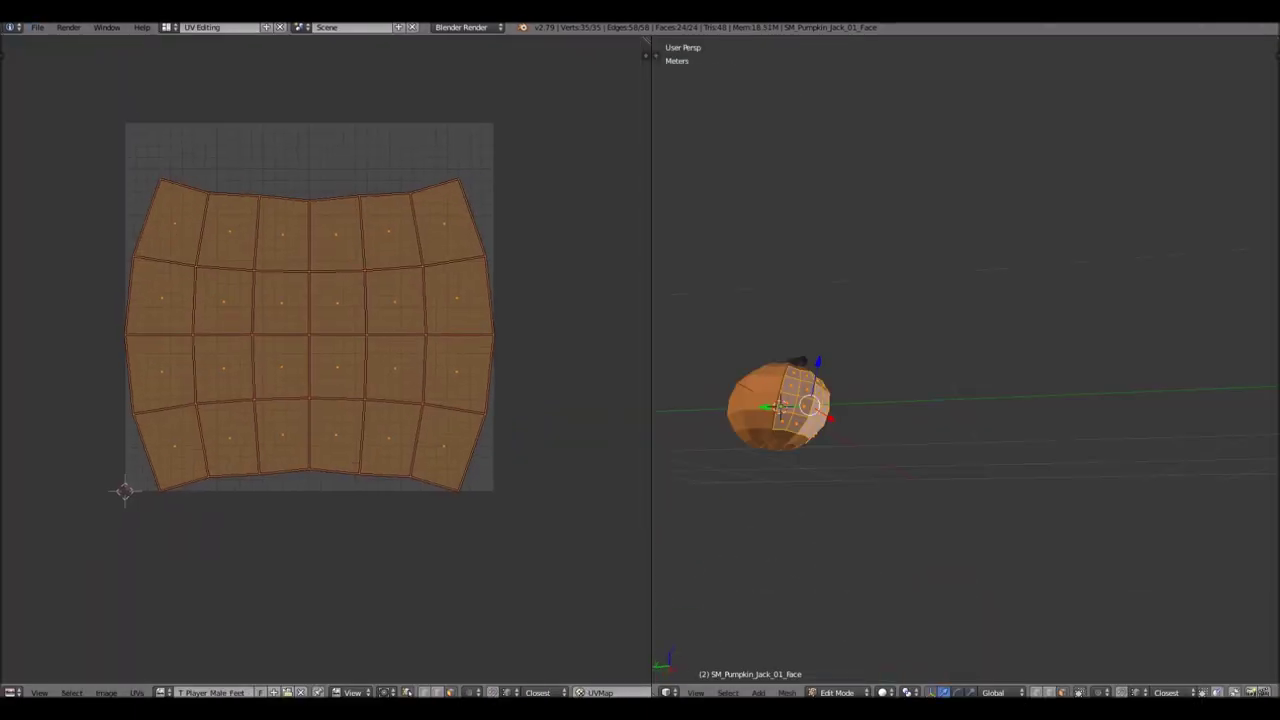
Create a new 512 × 512 image named T_Pumpkin_Jack_01_Face in the UV editor
{"action": "key", "text": "KP_1"}
{"action": "key", "text": "KP_Decimal"}
{"action": "left_click", "coordinate": [105, 692]}
{"action": "left_click", "coordinate": [140, 670]}
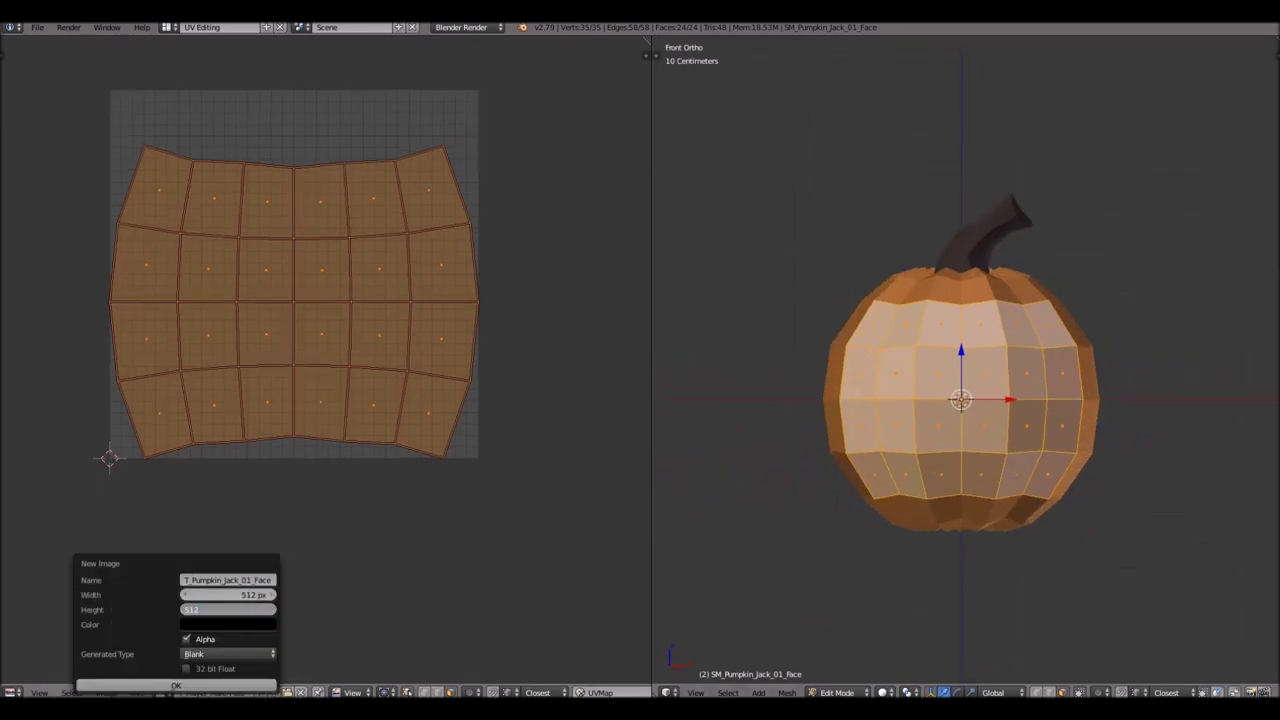
{"action": "left_click", "coordinate": [176, 686]}
Start saving the image to the Decor folder and begin exporting the UV layout
{"action": "left_click", "coordinate": [105, 692]}
{"action": "left_click", "coordinate": [130, 536]}
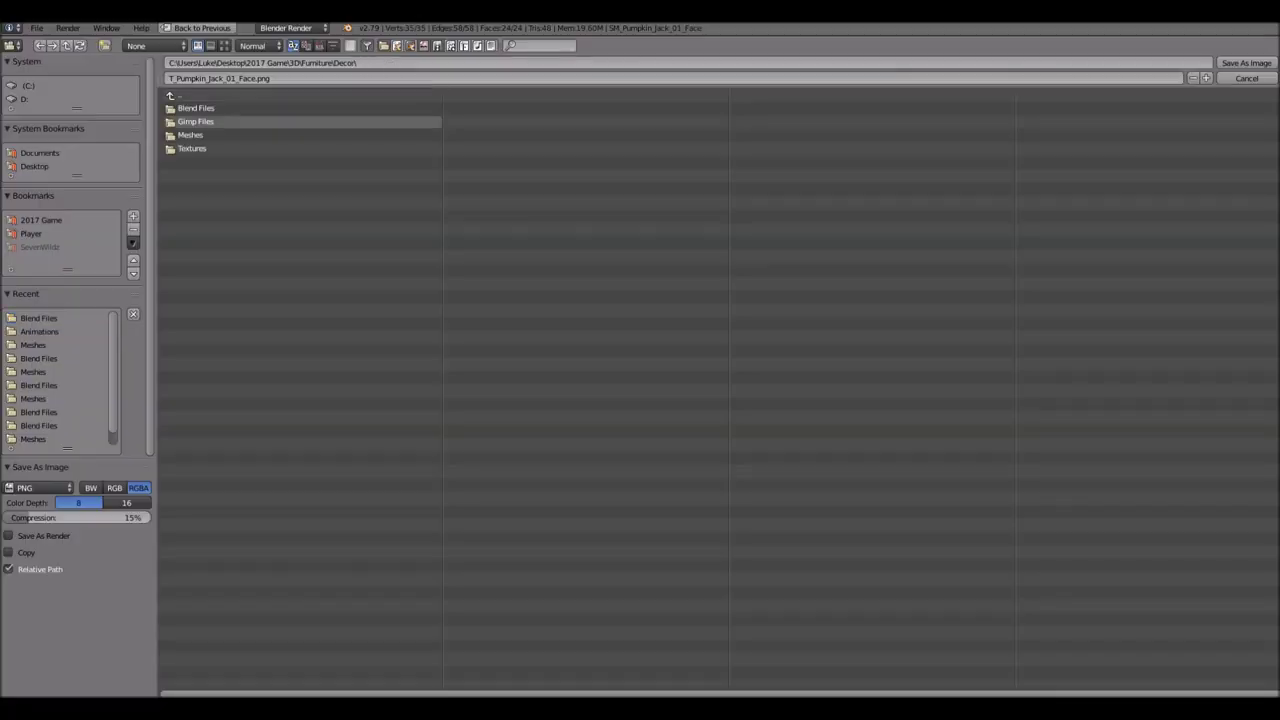
{"action": "left_click", "coordinate": [135, 692]}
{"action": "left_click", "coordinate": [190, 357]}
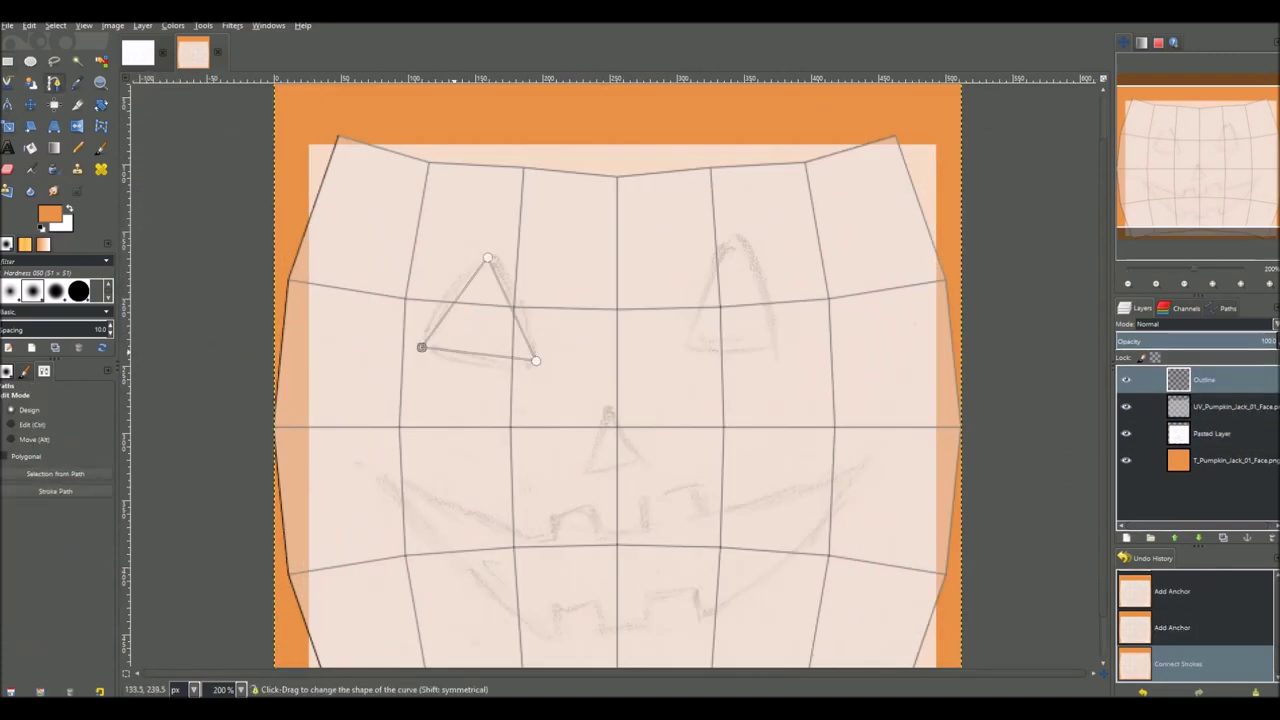
Place the last corner of the right eye and close its triangle
{"action": "left_click", "coordinate": [772, 346]}
{"action": "left_click", "coordinate": [687, 347], "text": "ctrl"}
{"action": "scroll", "coordinate": [687, 347], "scroll_direction": "down", "scroll_amount": 2}
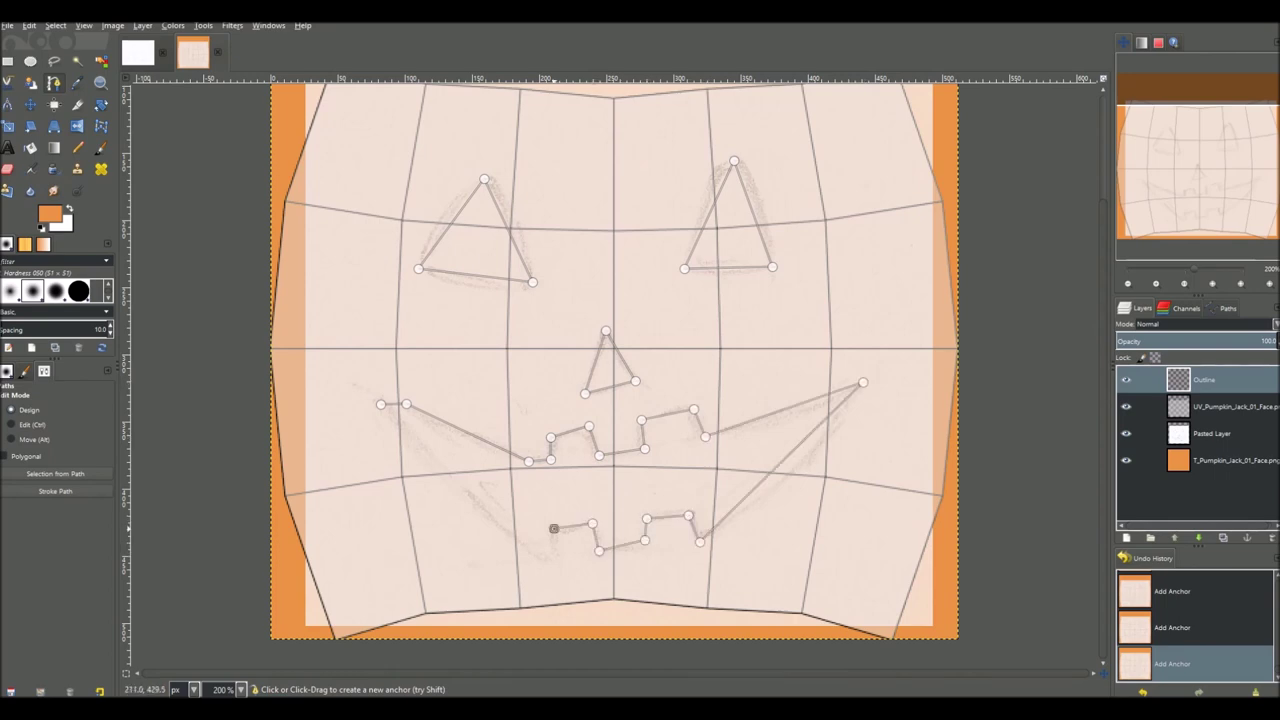
{"action": "scroll", "coordinate": [700, 541], "scroll_direction": "up", "scroll_amount": 2, "text": "ctrl"}
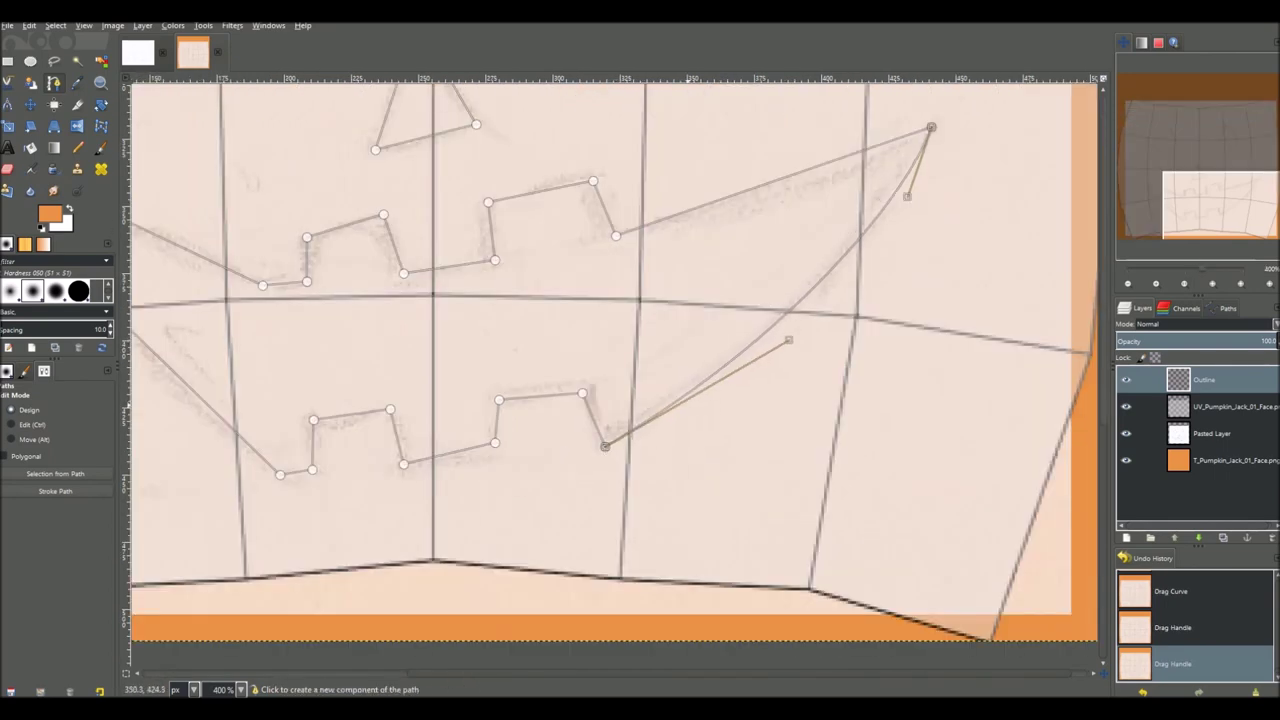
Nudge a mouth anchor down slightly and curve the right eye's top edge
{"action": "left_click_drag", "start_coordinate": [494, 442], "coordinate": [494, 455]}
{"action": "scroll", "coordinate": [518, 400], "scroll_direction": "left", "scroll_amount": 4}
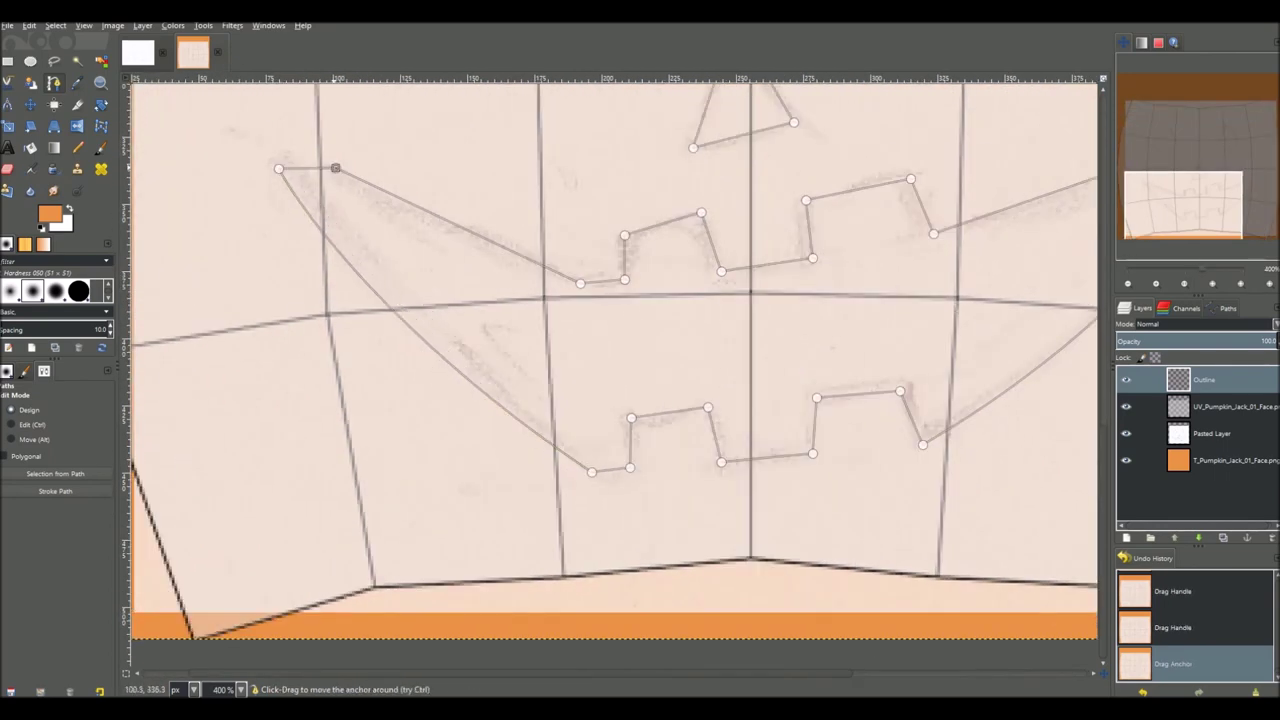
{"action": "scroll", "coordinate": [580, 325], "scroll_direction": "right", "scroll_amount": 2}
{"action": "scroll", "coordinate": [580, 325], "scroll_direction": "up", "scroll_amount": 1}
{"action": "scroll", "coordinate": [580, 325], "scroll_direction": "up", "scroll_amount": 5}
{"action": "scroll", "coordinate": [580, 325], "scroll_direction": "up", "scroll_amount": 4}
{"action": "scroll", "coordinate": [580, 325], "scroll_direction": "left", "scroll_amount": 2}
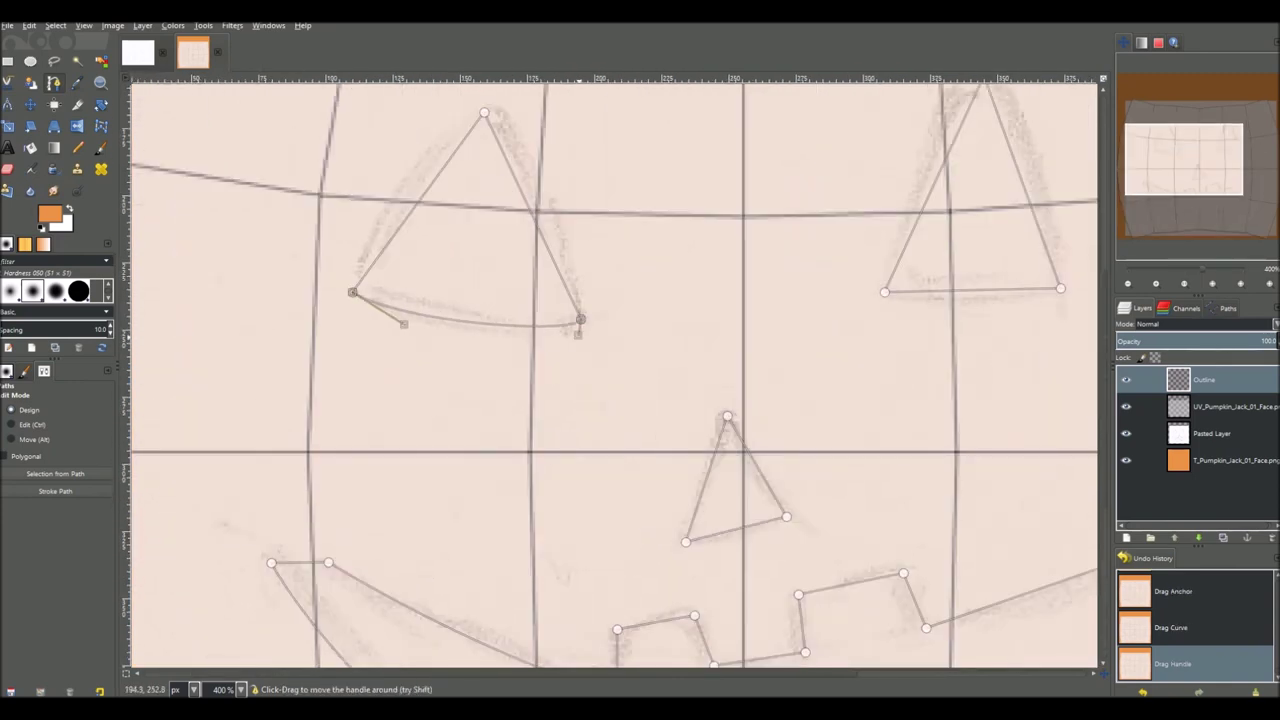
{"action": "scroll", "coordinate": [392, 276], "scroll_direction": "up", "scroll_amount": 1}
{"action": "scroll", "coordinate": [600, 300], "scroll_direction": "right", "scroll_amount": 3}
{"action": "left_click_drag", "start_coordinate": [808, 100], "coordinate": [802, 98]}
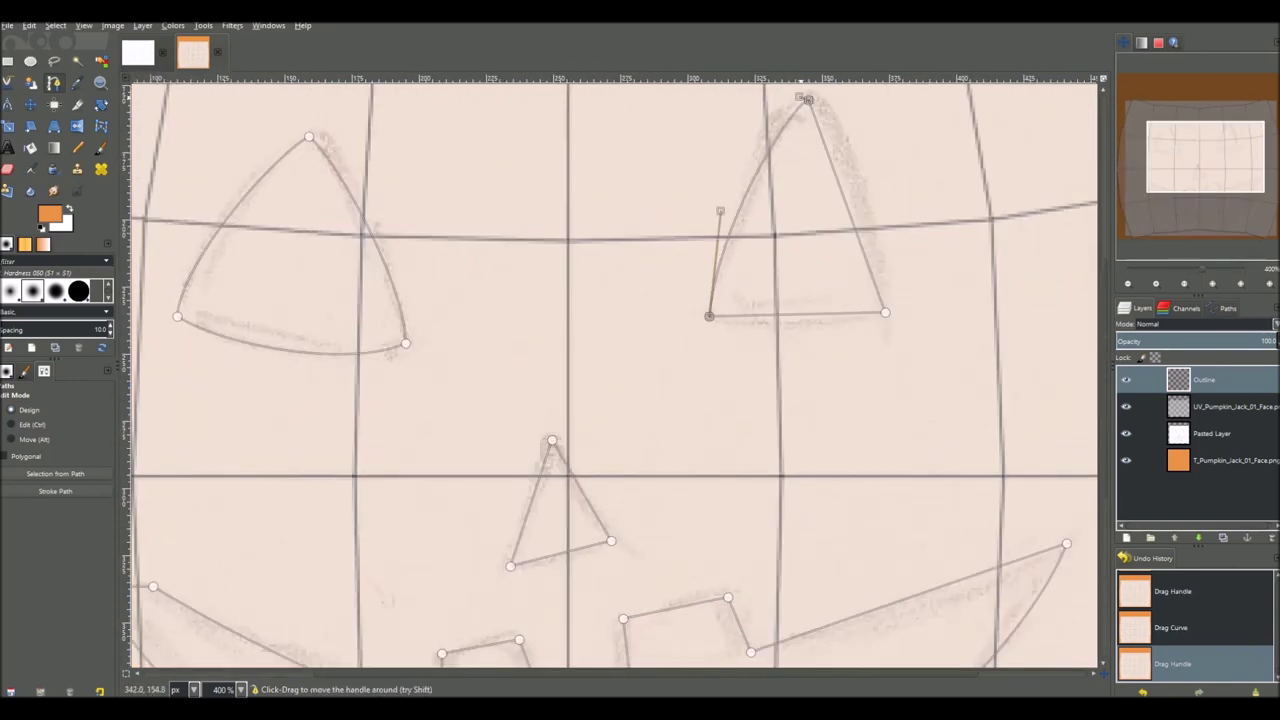
{"action": "key", "text": "minus"}
{"action": "key", "text": "minus"}
{"action": "key", "text": "minus"}
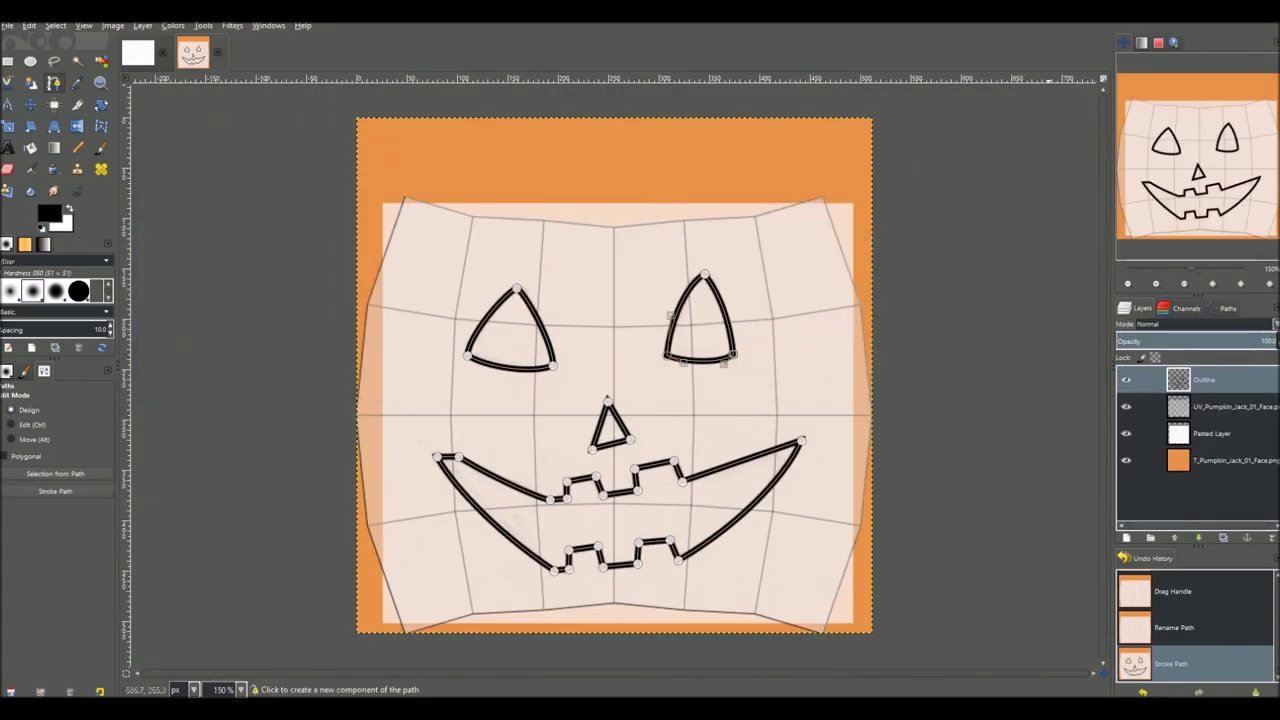
Select the face path, fill it tan (e7b876) on a new layer, and save T_Pumpkin_Jack_01_Face.xcf
{"action": "left_click", "coordinate": [79, 121]}
{"action": "left_click", "coordinate": [1230, 406]}
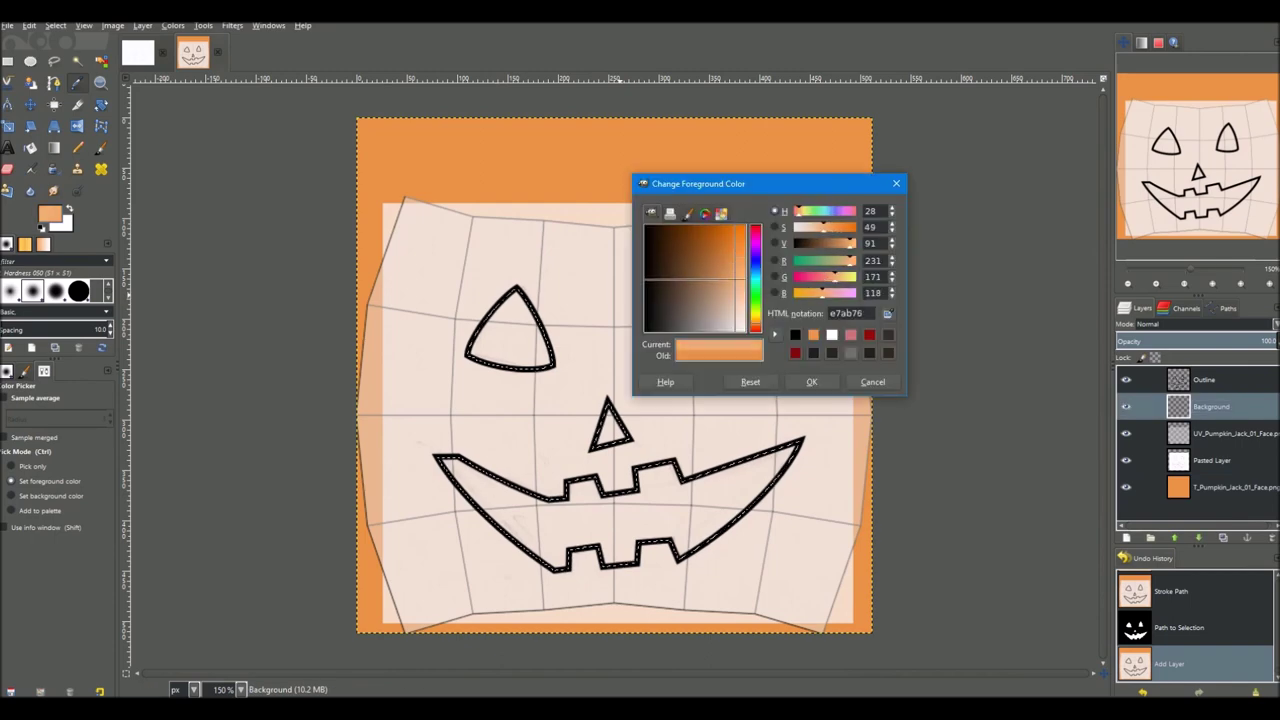
{"action": "key", "text": "Return"}
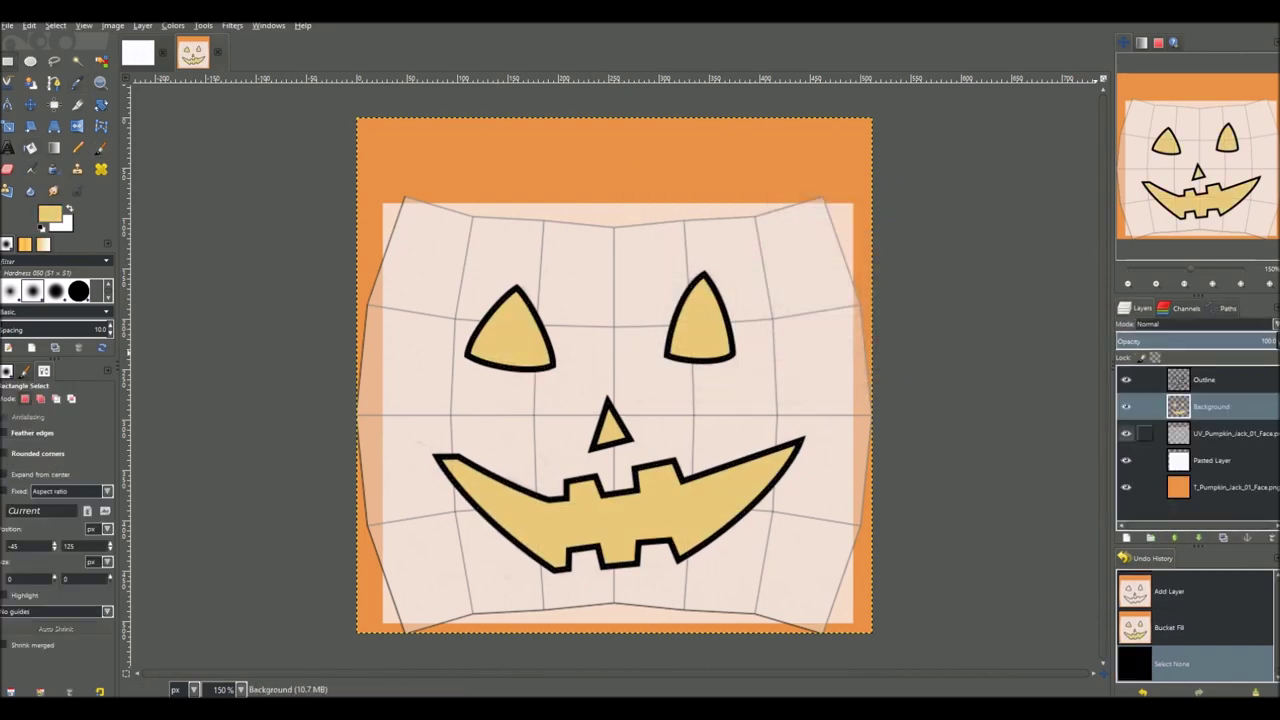
{"action": "key", "text": "ctrl+s"}
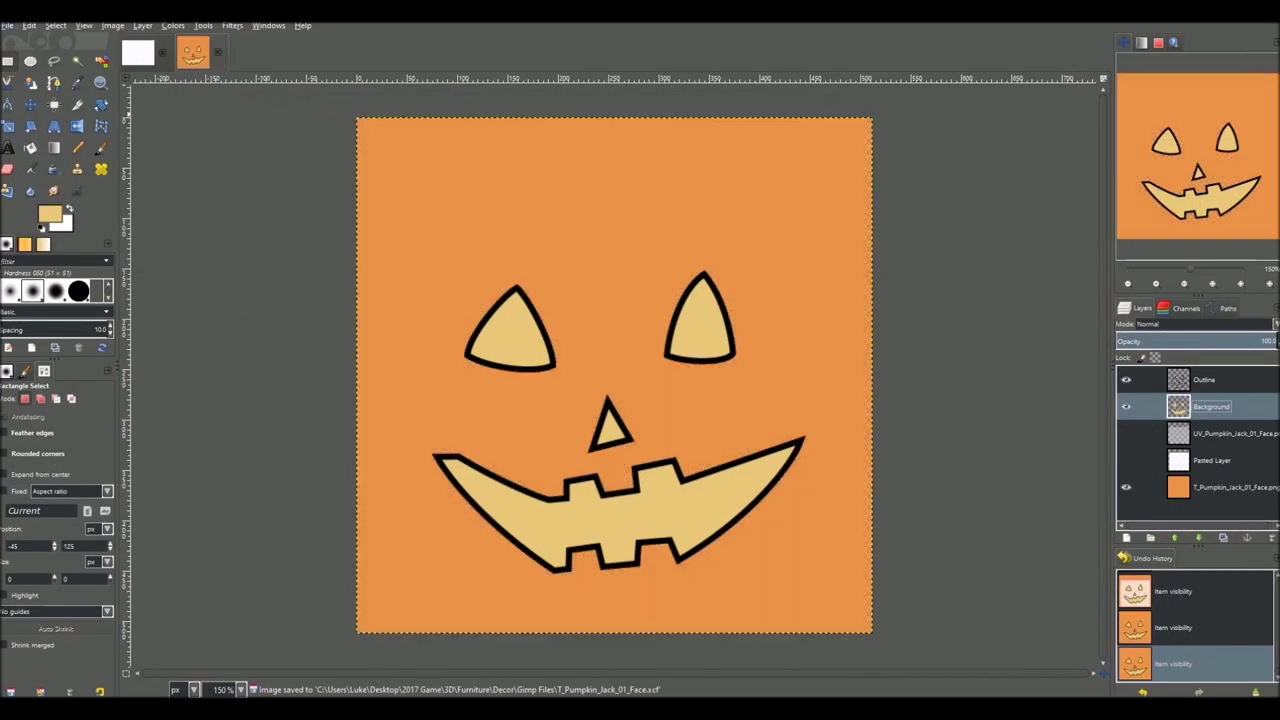